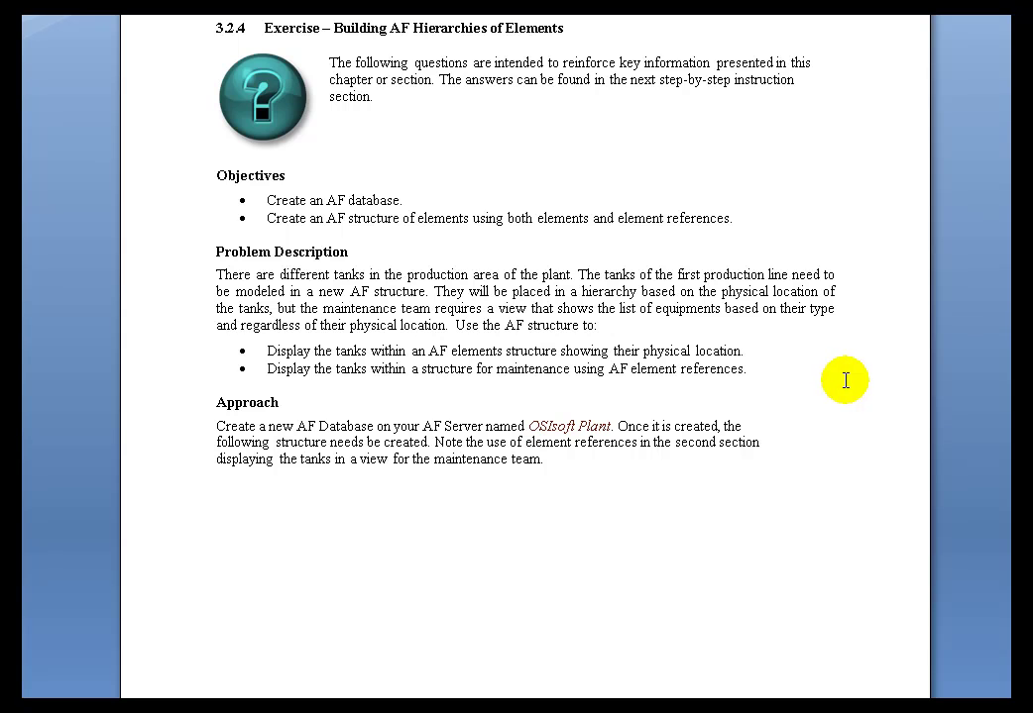
# Step: Scroll the exercise document down to Figure 60 on the next page
pyautogui.scroll(-10, 844, 381)
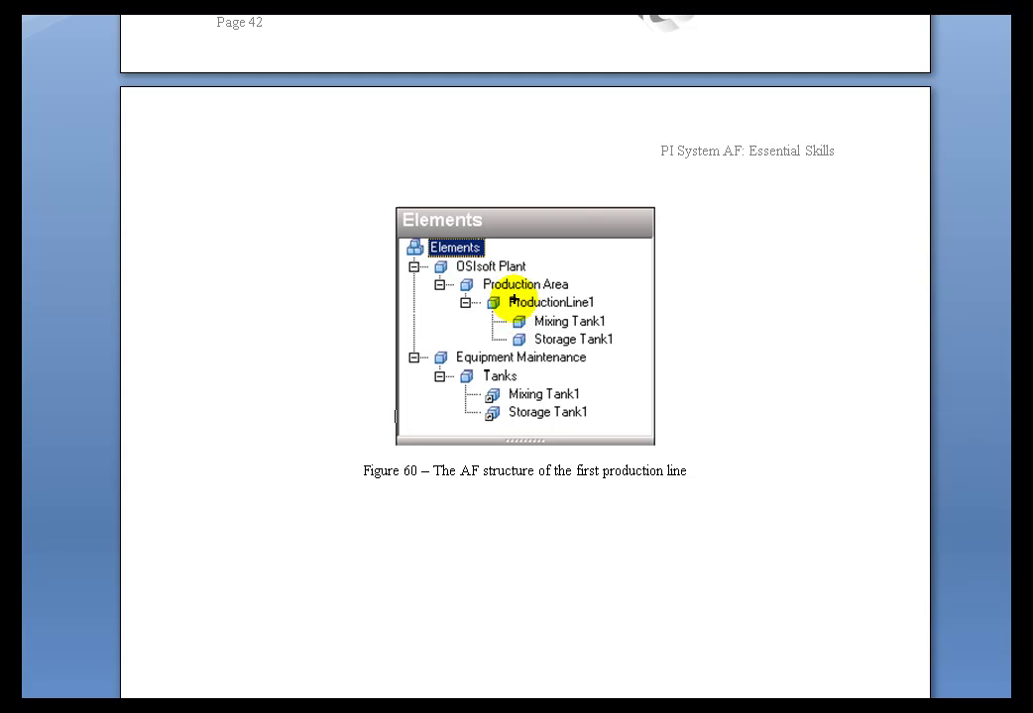
pyautogui.moveTo(513, 311); pyautogui.dragTo(582, 309)
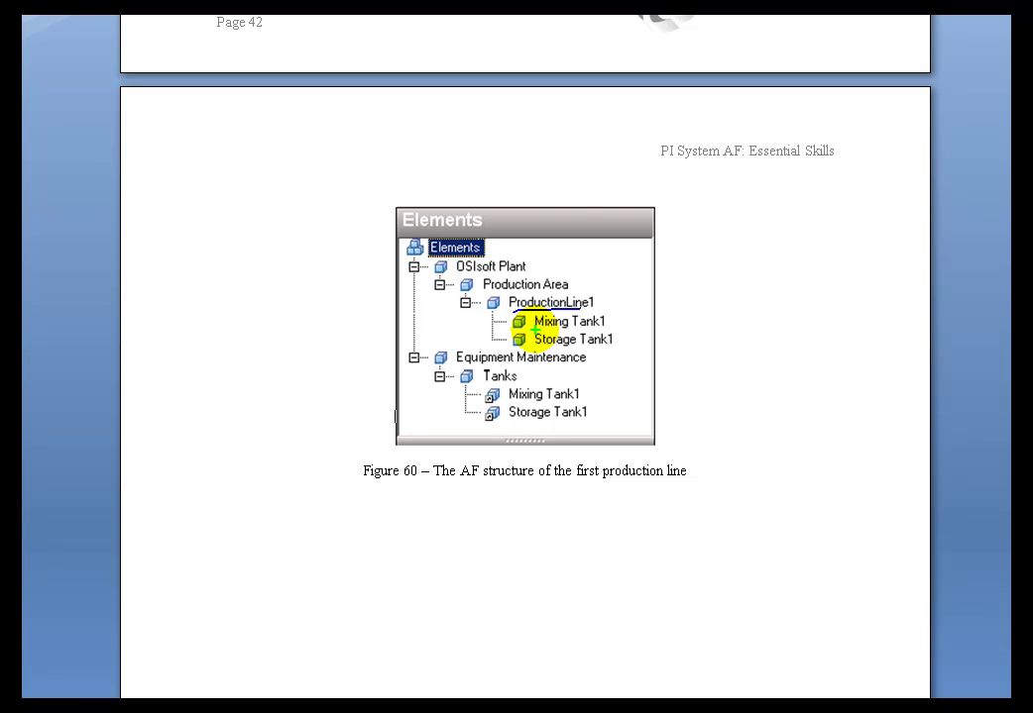
pyautogui.moveTo(515, 339)
pyautogui.mouseDown()
pyautogui.moveTo(560, 330)
pyautogui.moveTo(565, 346)
pyautogui.mouseUp()
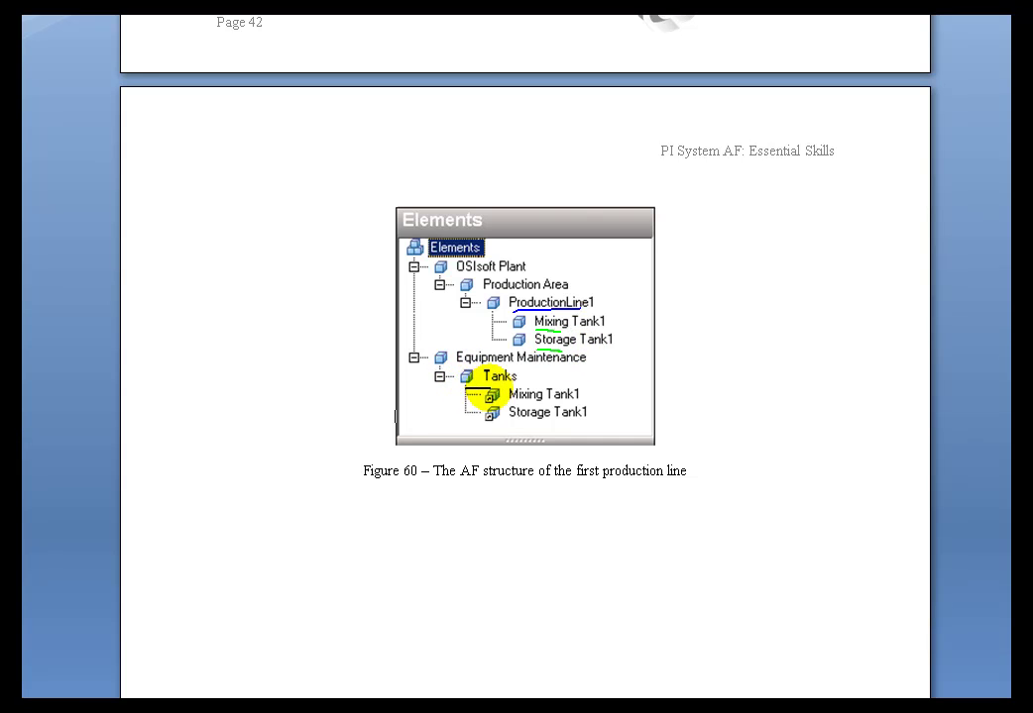
pyautogui.moveTo(467, 387); pyautogui.dragTo(494, 387)
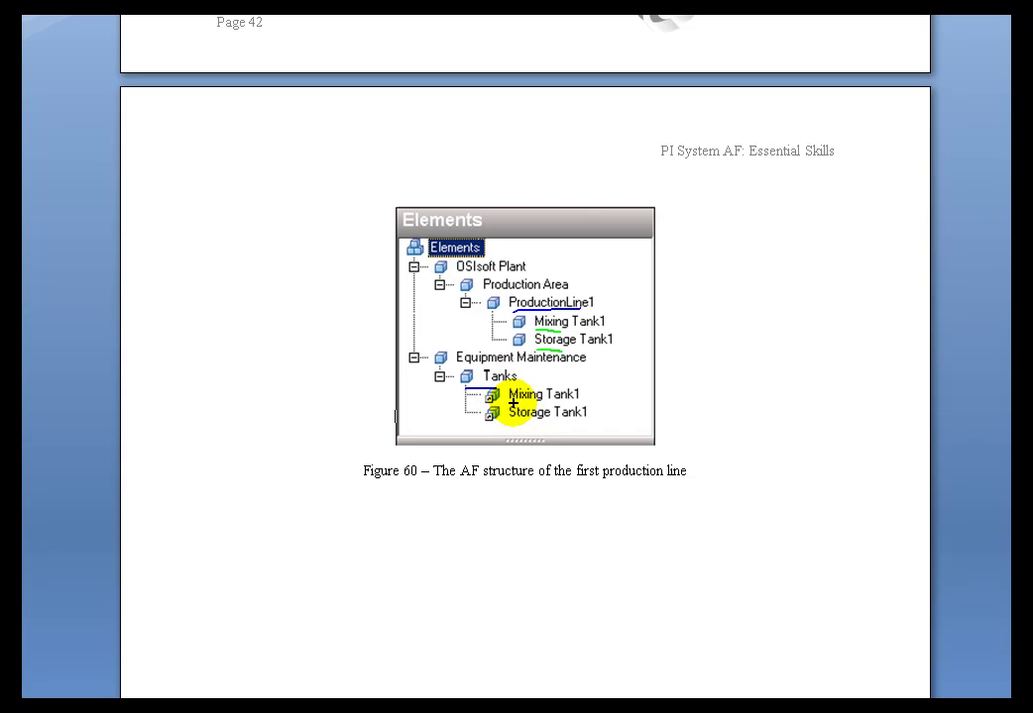
pyautogui.moveTo(507, 402)
pyautogui.mouseDown()
pyautogui.moveTo(530, 402)
pyautogui.moveTo(537, 422)
pyautogui.mouseUp()
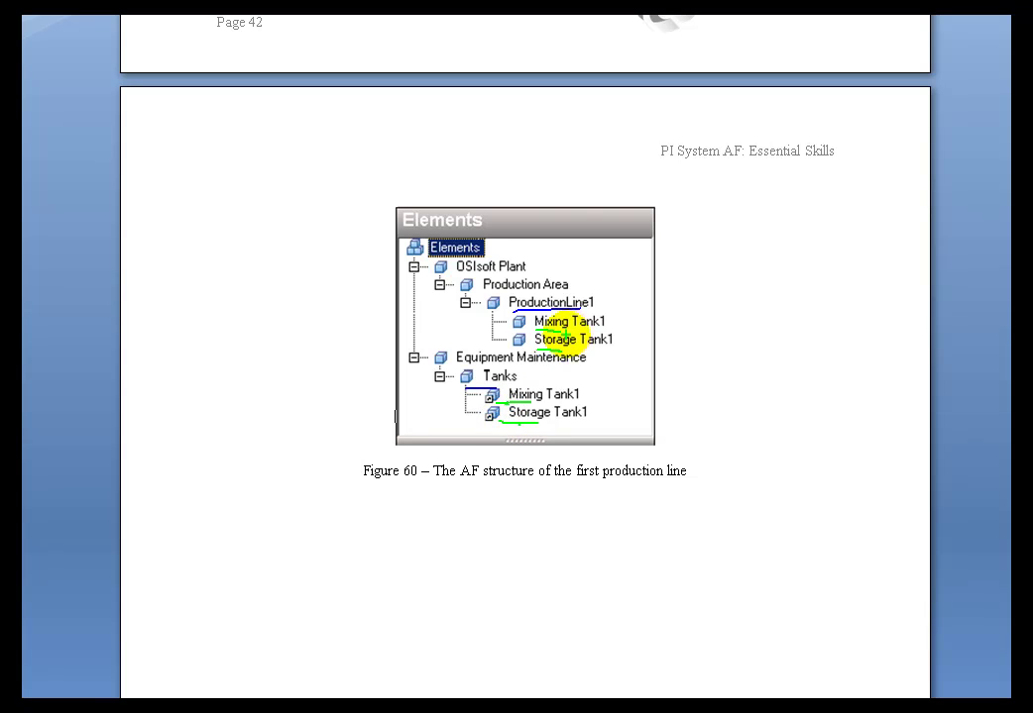
# Step: Erase the old pen marks and underline Storage Tank1 beneath ProductionLine1
pyautogui.press('Escape')
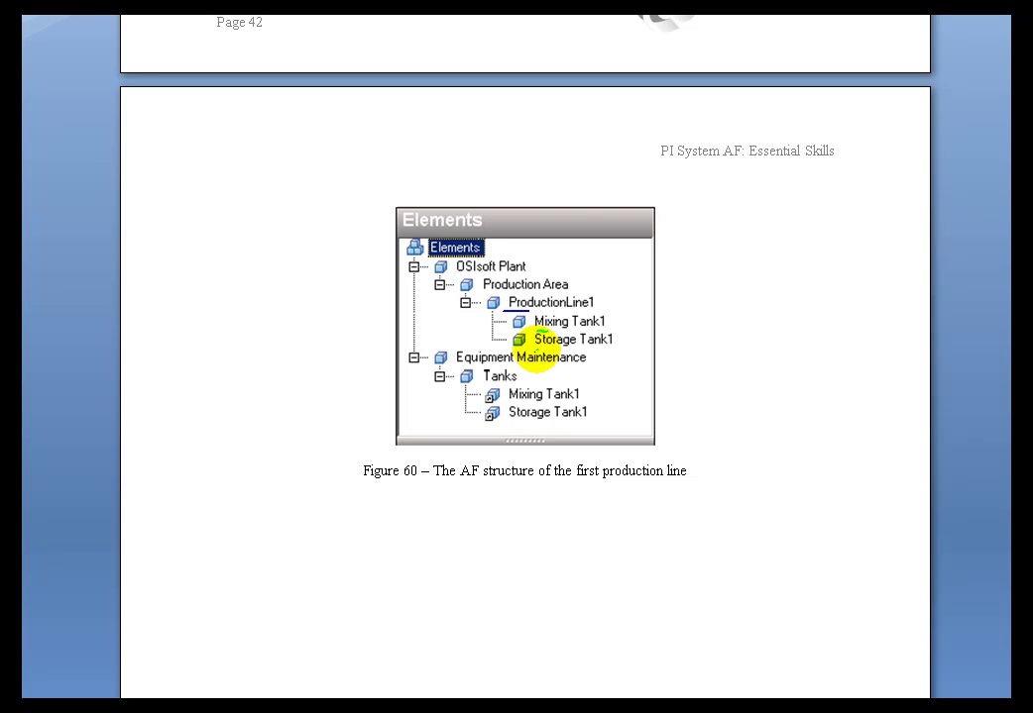
pyautogui.moveTo(542, 350); pyautogui.dragTo(568, 348)
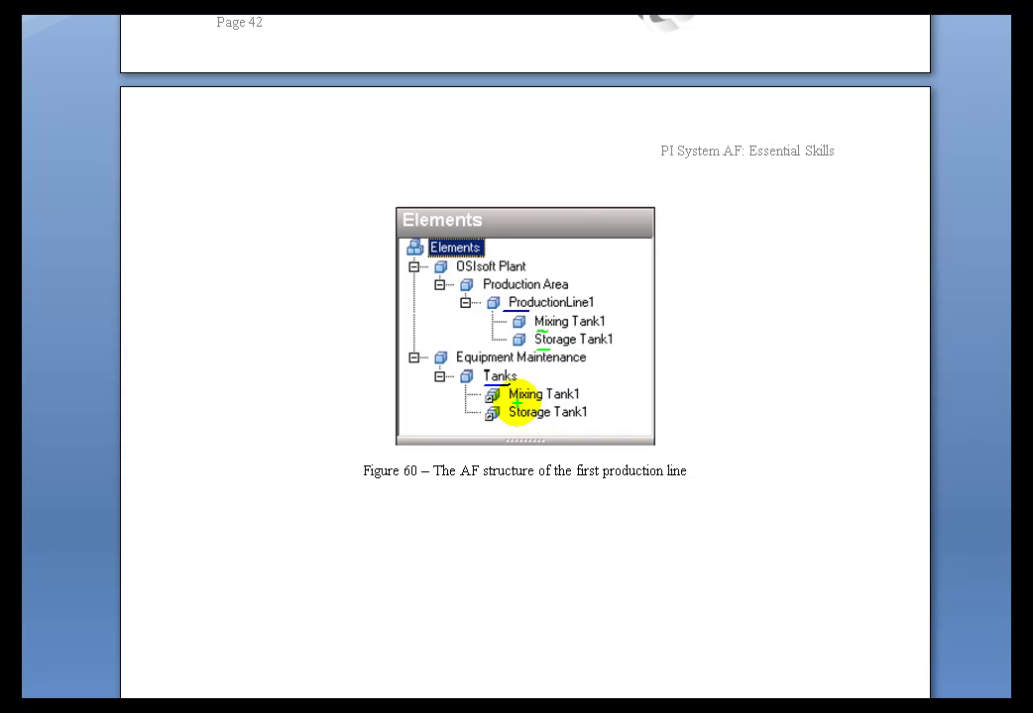
# Step: Underline Mixing Tank1 in the Tanks branch and mark the Tanks node
pyautogui.moveTo(511, 404)
pyautogui.mouseDown()
pyautogui.moveTo(535, 402)
pyautogui.moveTo(528, 426)
pyautogui.mouseUp()
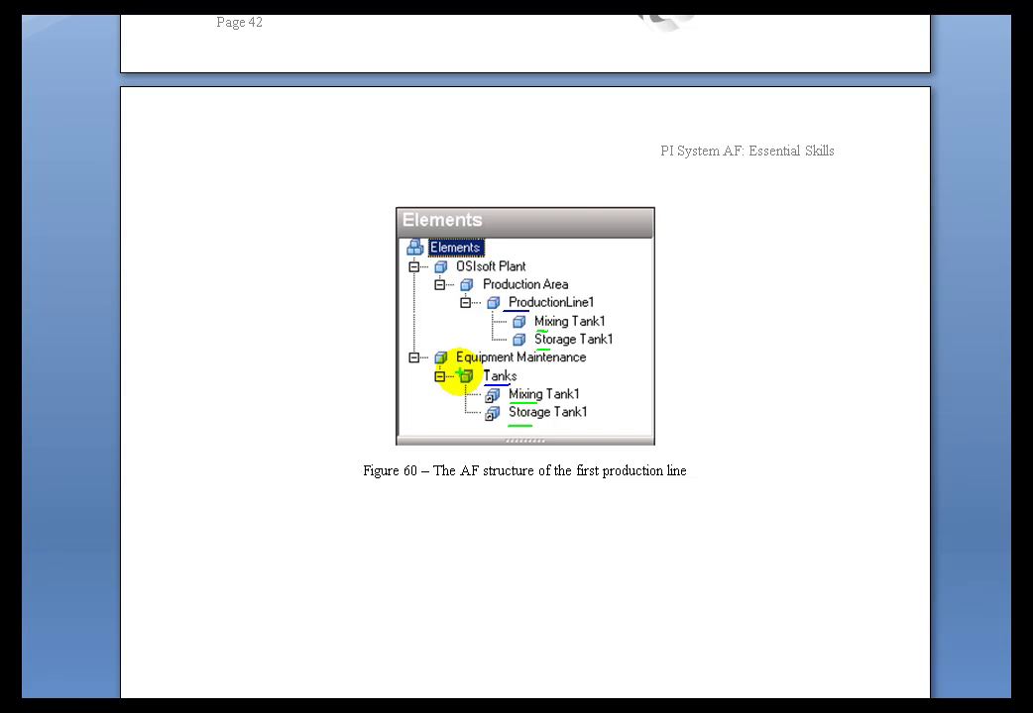
pyautogui.moveTo(459, 374)
pyautogui.mouseDown()
pyautogui.moveTo(482, 303)
pyautogui.moveTo(455, 385)
pyautogui.mouseUp()
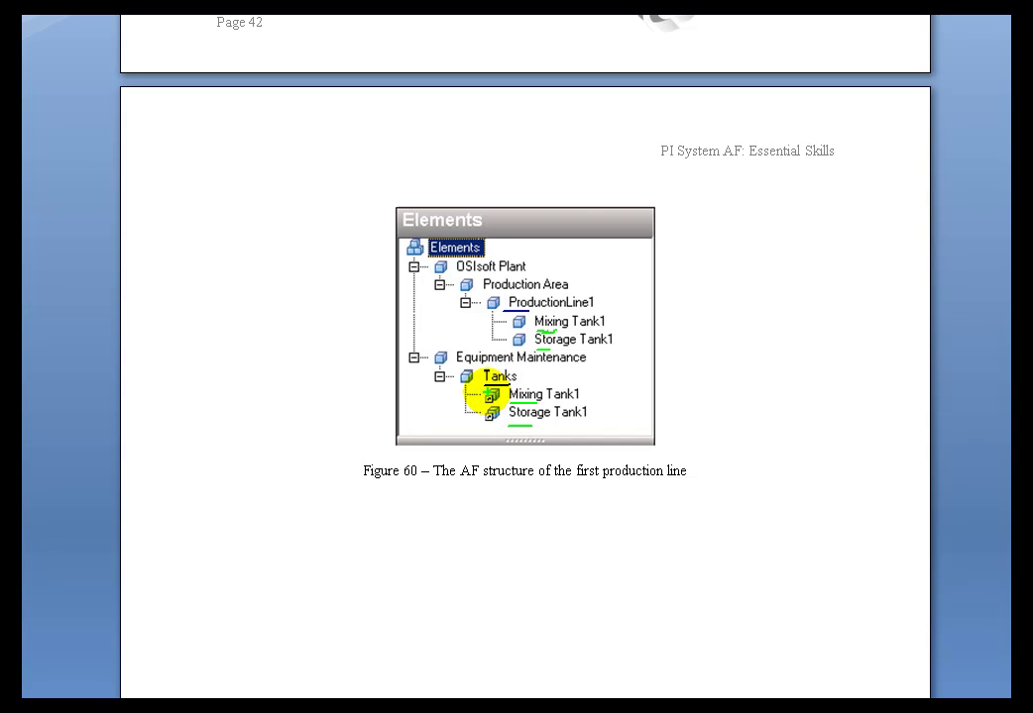
pyautogui.moveTo(486, 378); pyautogui.dragTo(482, 379)
# Step: Erase the figure's ink and page ahead to the Step-by-Step Solution heading
pyautogui.press('Escape')
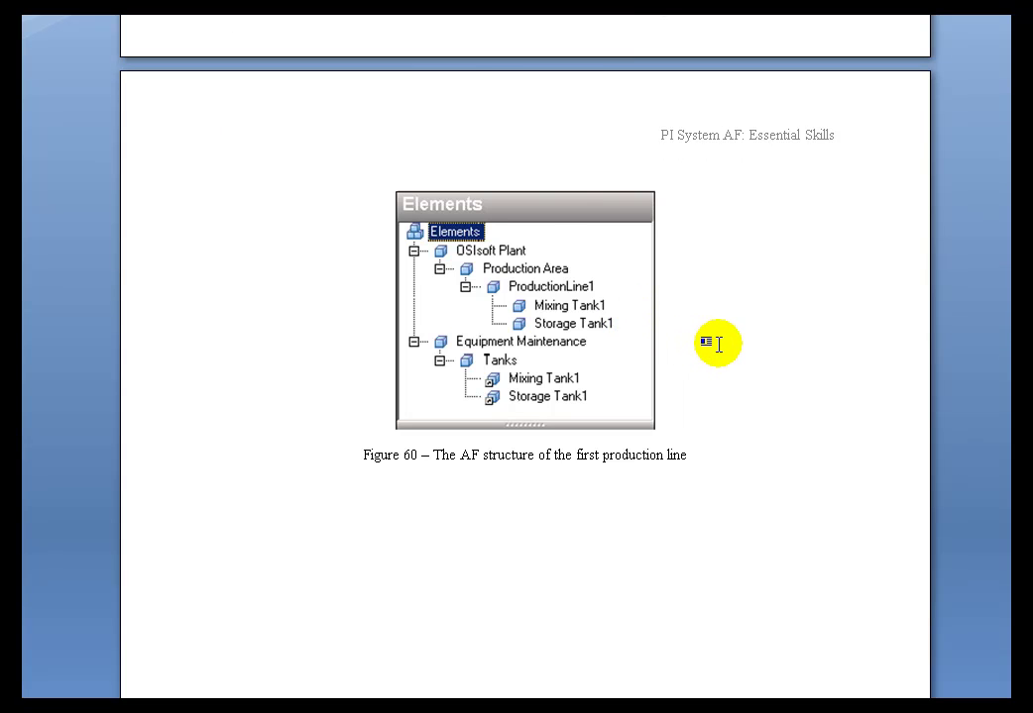
pyautogui.press('pagedown')
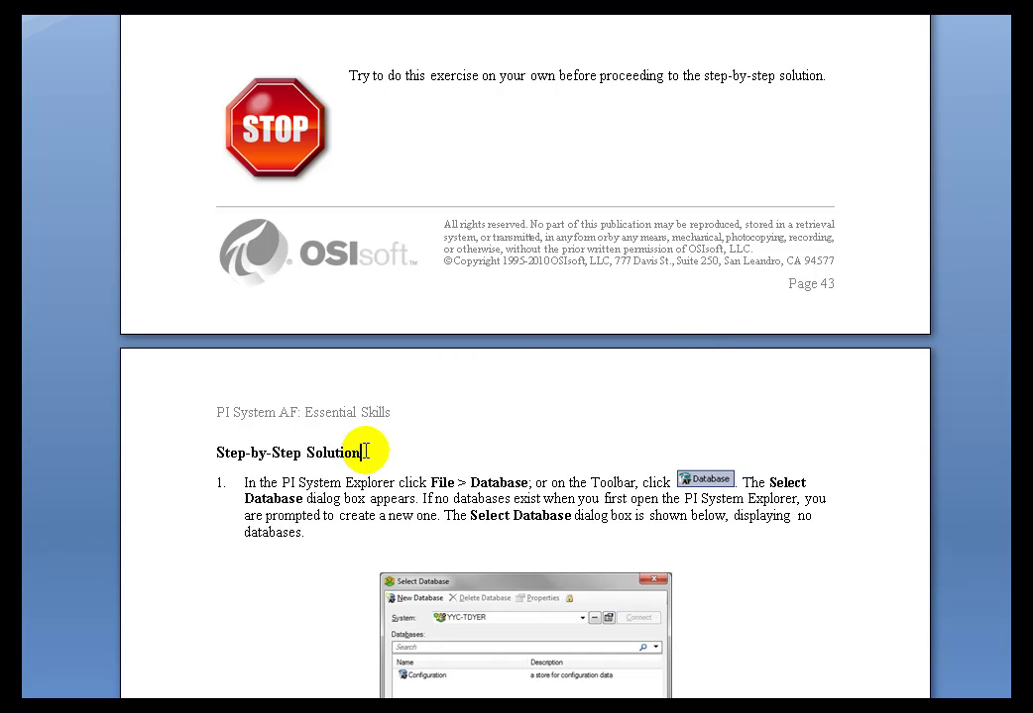
pyautogui.moveTo(362, 452); pyautogui.dragTo(218, 448)
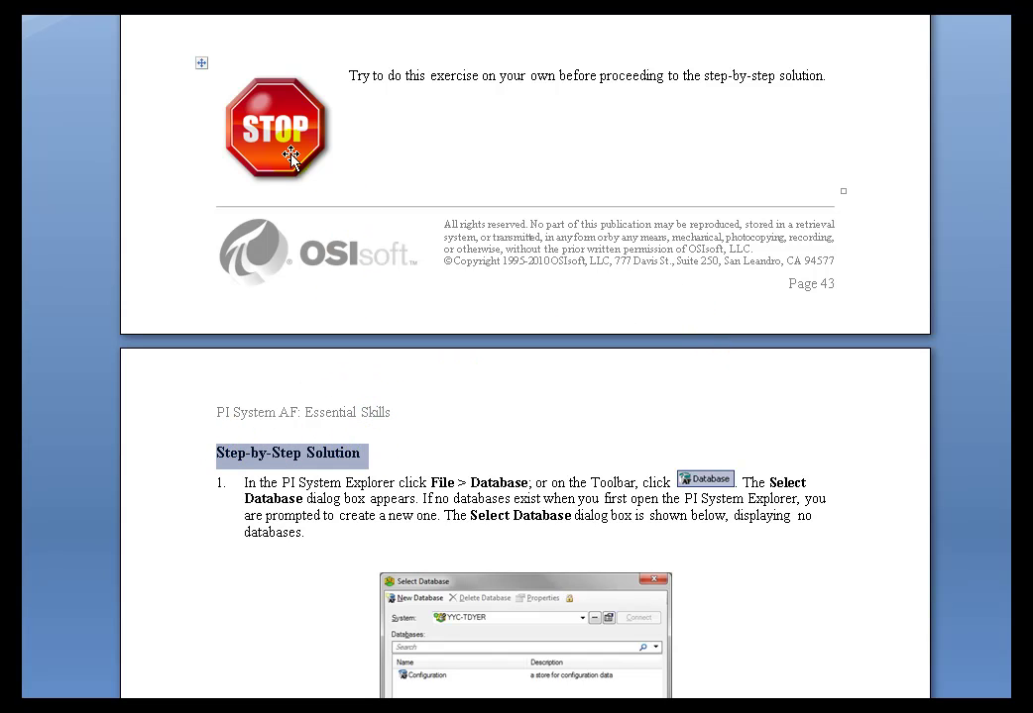
pyautogui.click(395, 482)
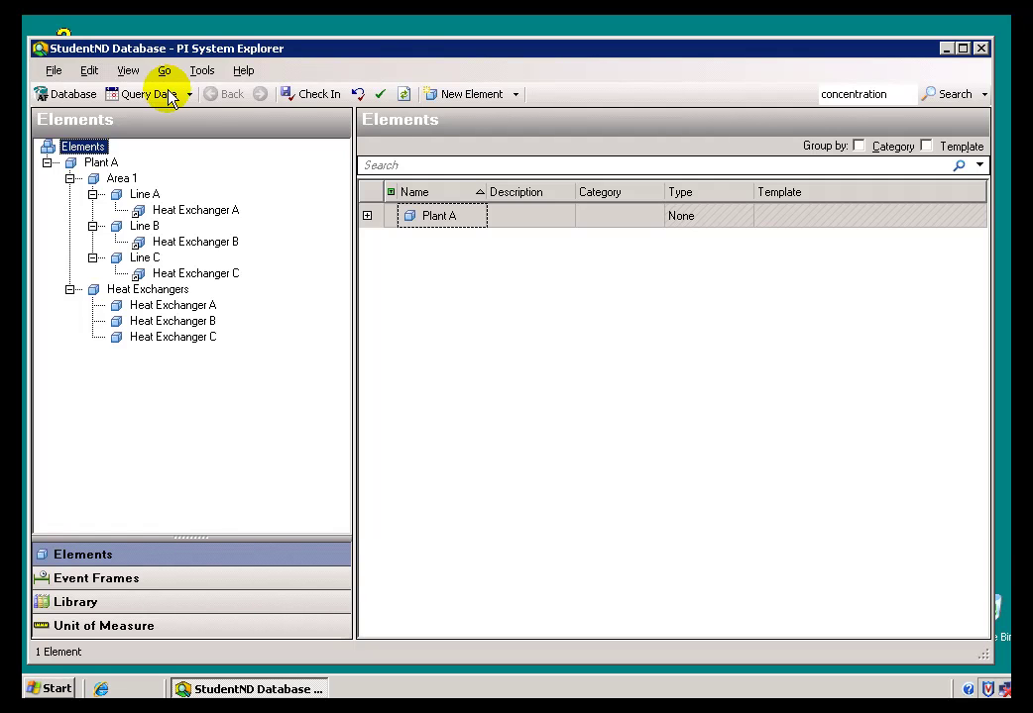
# Step: Open the database list, try the OSISOFT-TRNG server, then return to NICKGX280
pyautogui.click(77, 95)
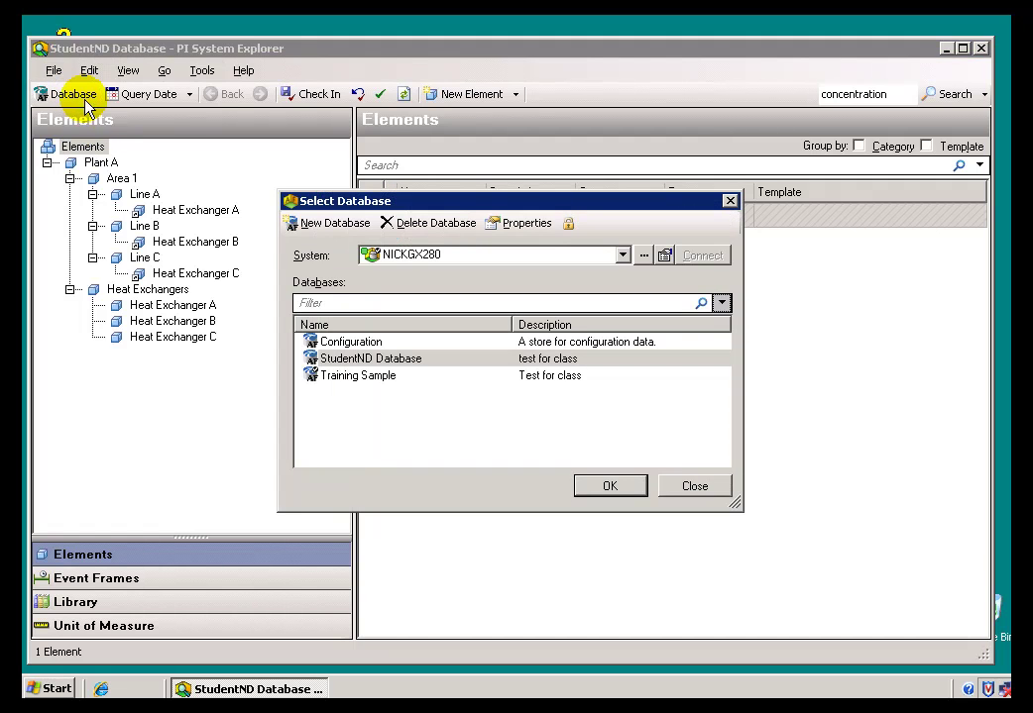
pyautogui.click(520, 258)
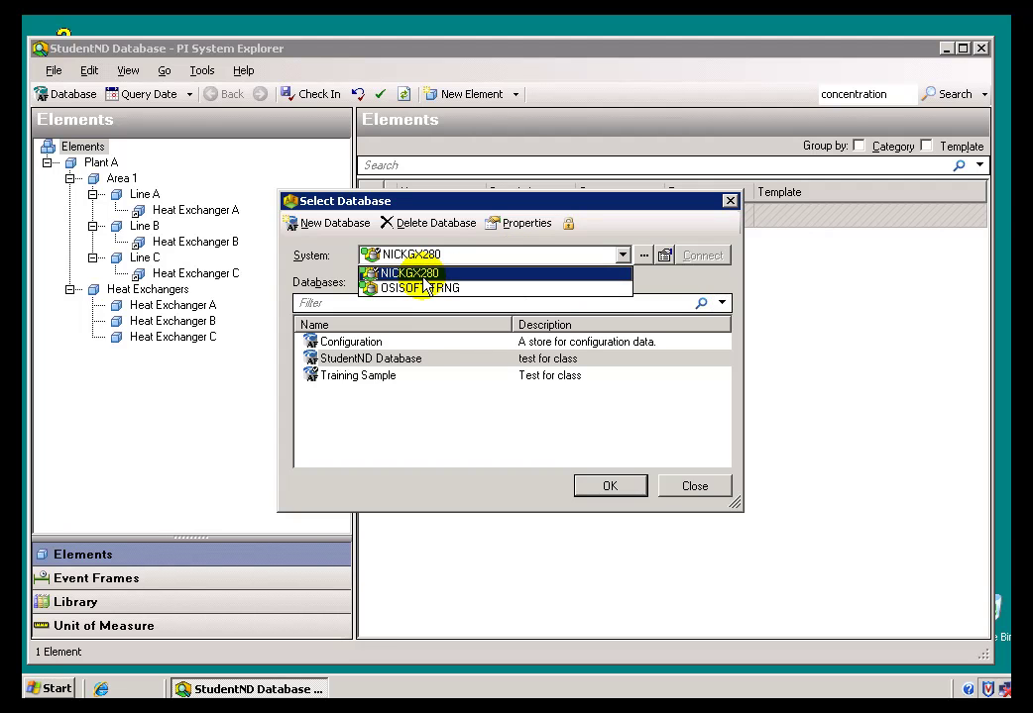
pyautogui.click(417, 274)
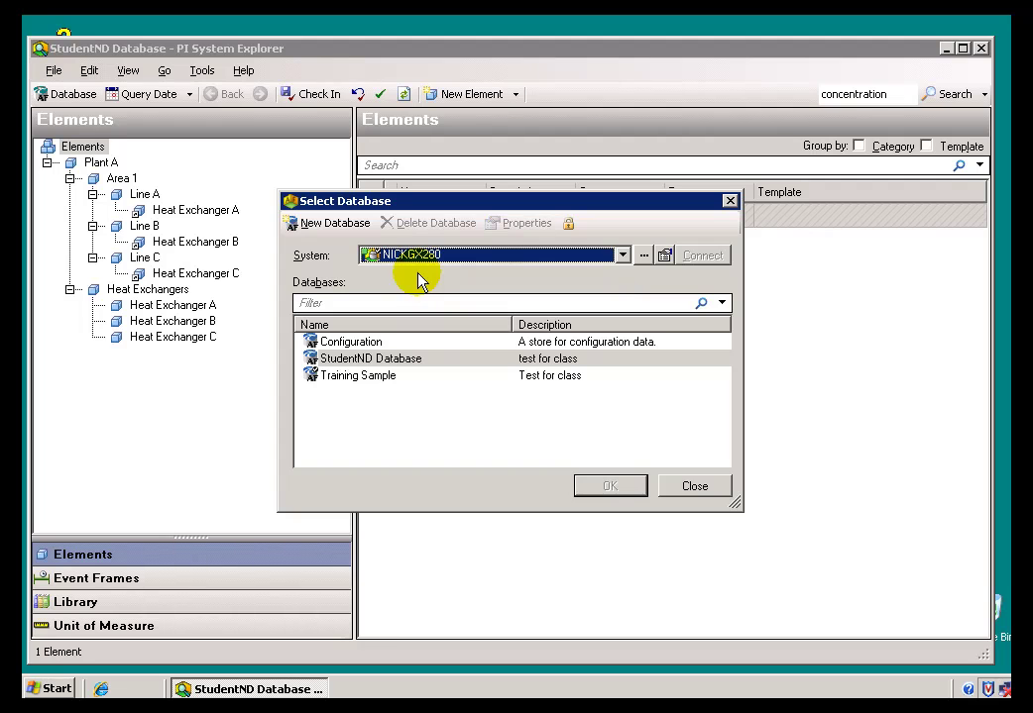
pyautogui.click(624, 260)
pyautogui.click(474, 288)
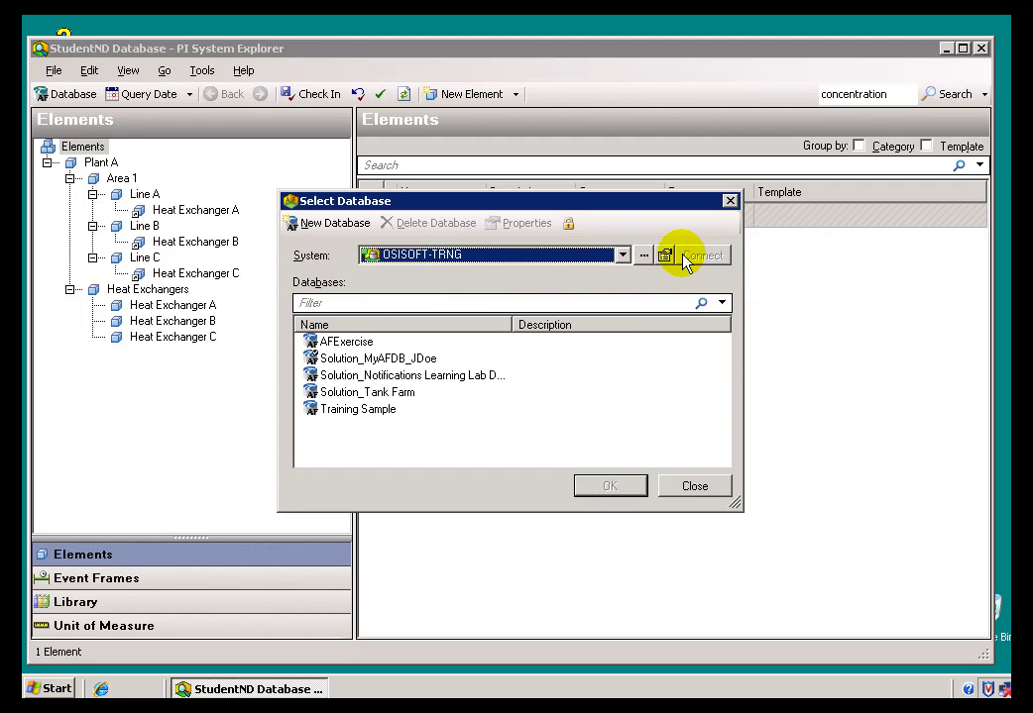
pyautogui.click(620, 256)
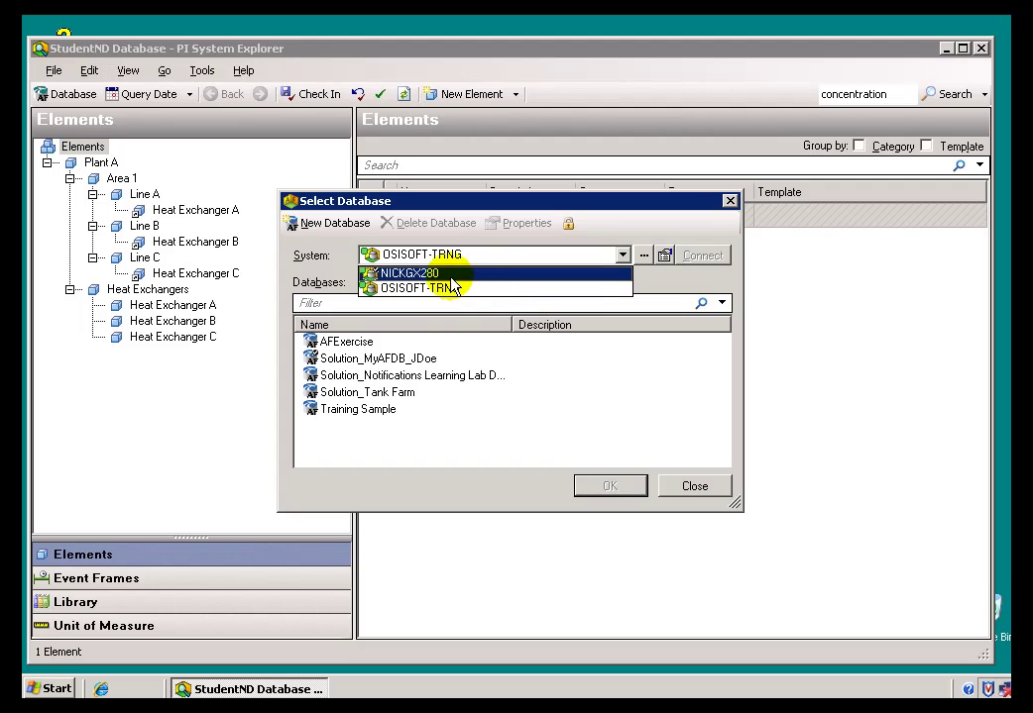
pyautogui.click(452, 273)
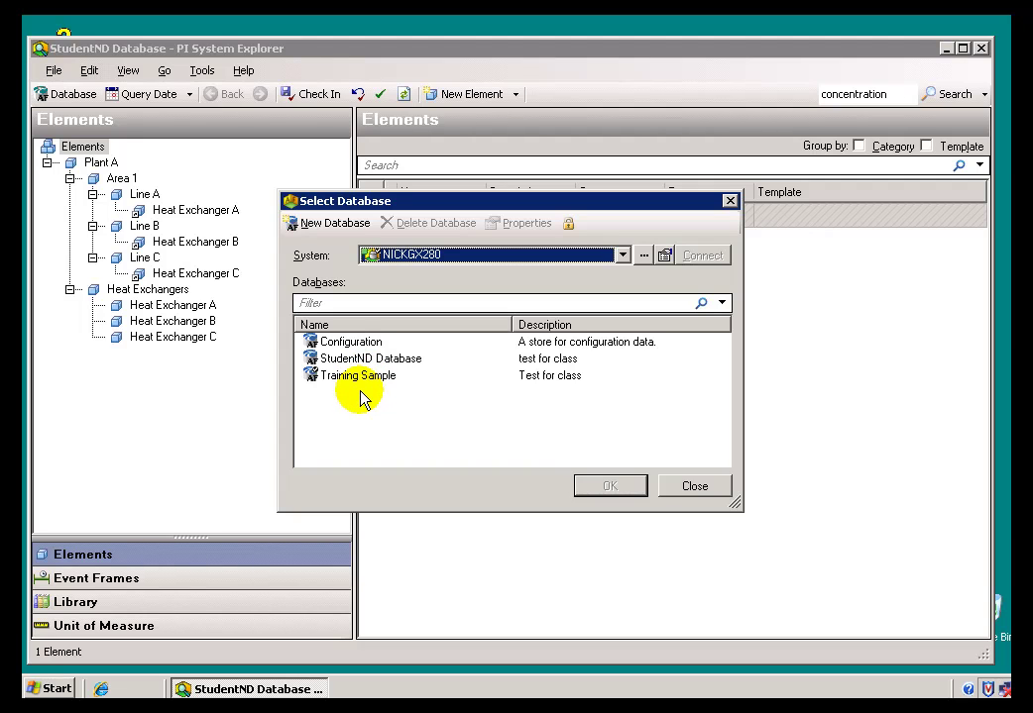
# Step: Look over the Configuration and Training Sample databases, then clear the selection
pyautogui.click(348, 344)
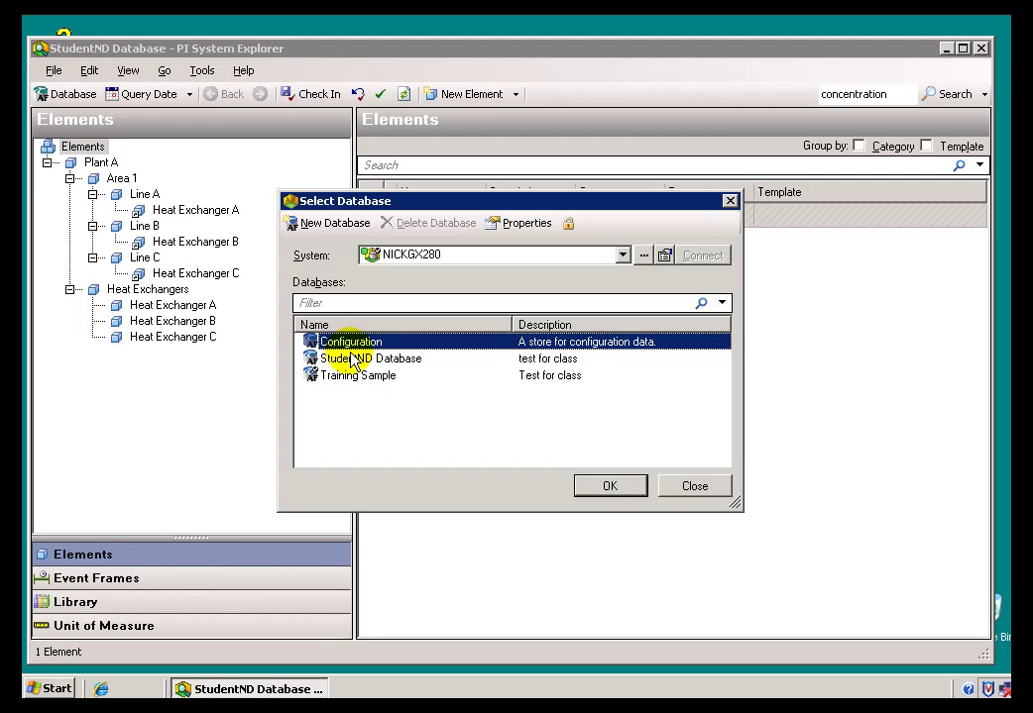
pyautogui.click(355, 380)
pyautogui.click(371, 402)
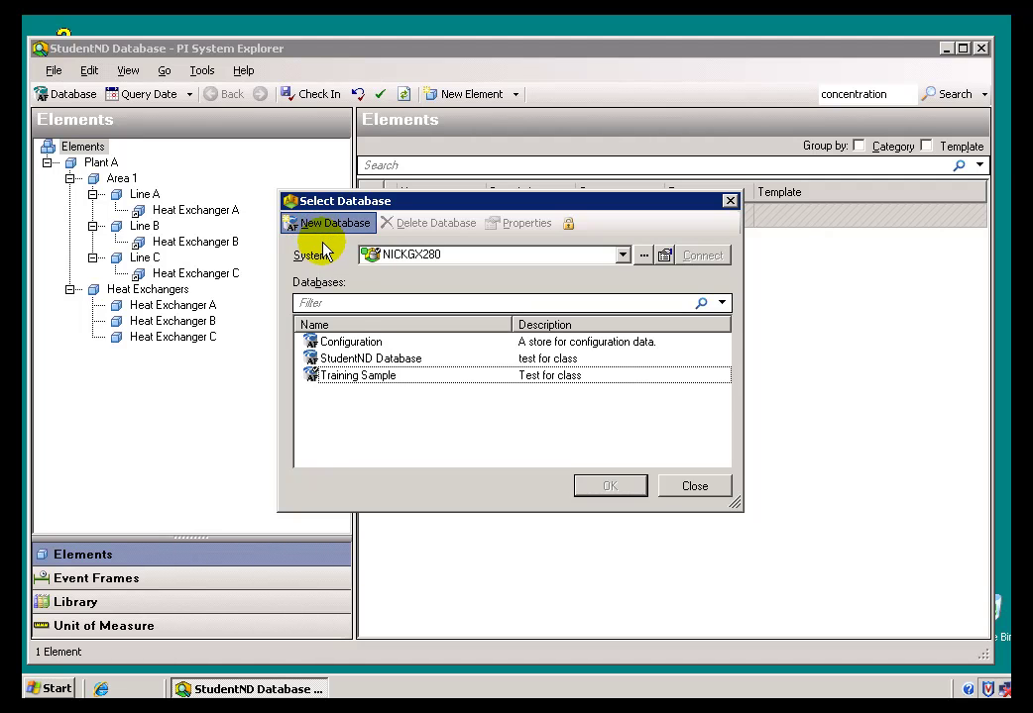
# Step: Add database 'OSIsoft Plant' with description 'Test for CBT exercise.'
pyautogui.click(319, 228)
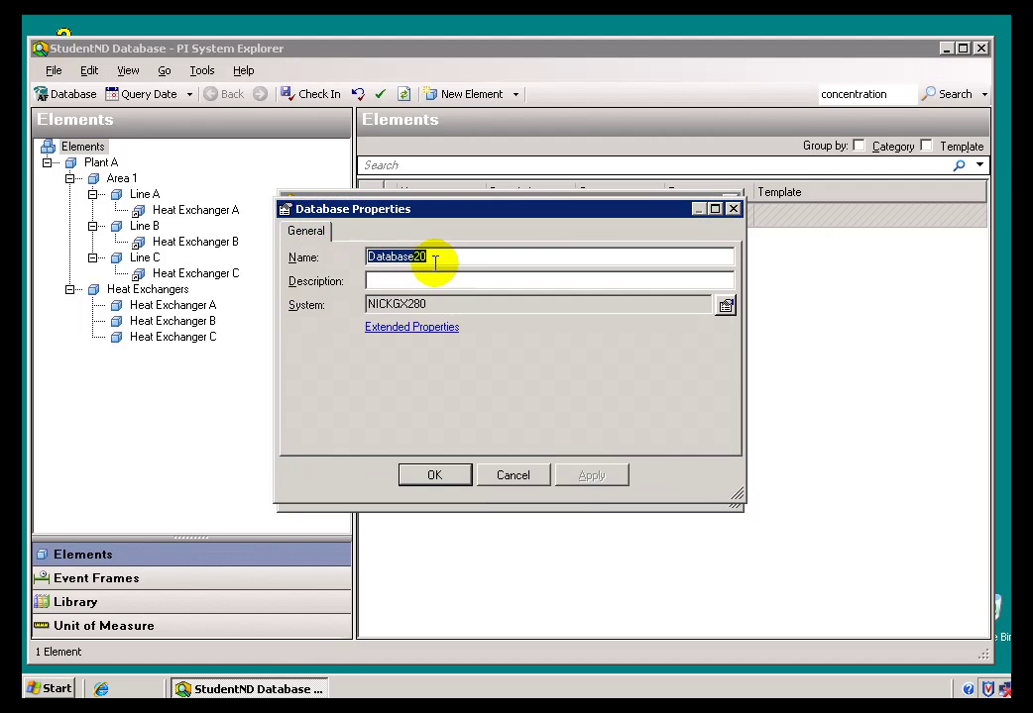
pyautogui.moveTo(426, 258); pyautogui.dragTo(367, 258)
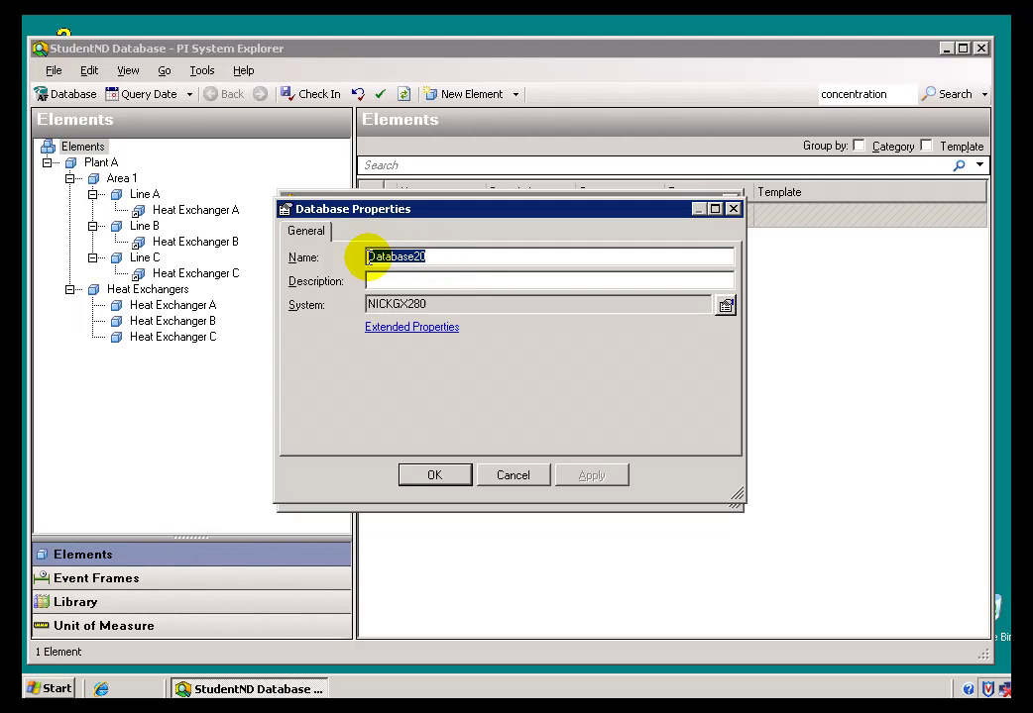
pyautogui.write('OSIs')
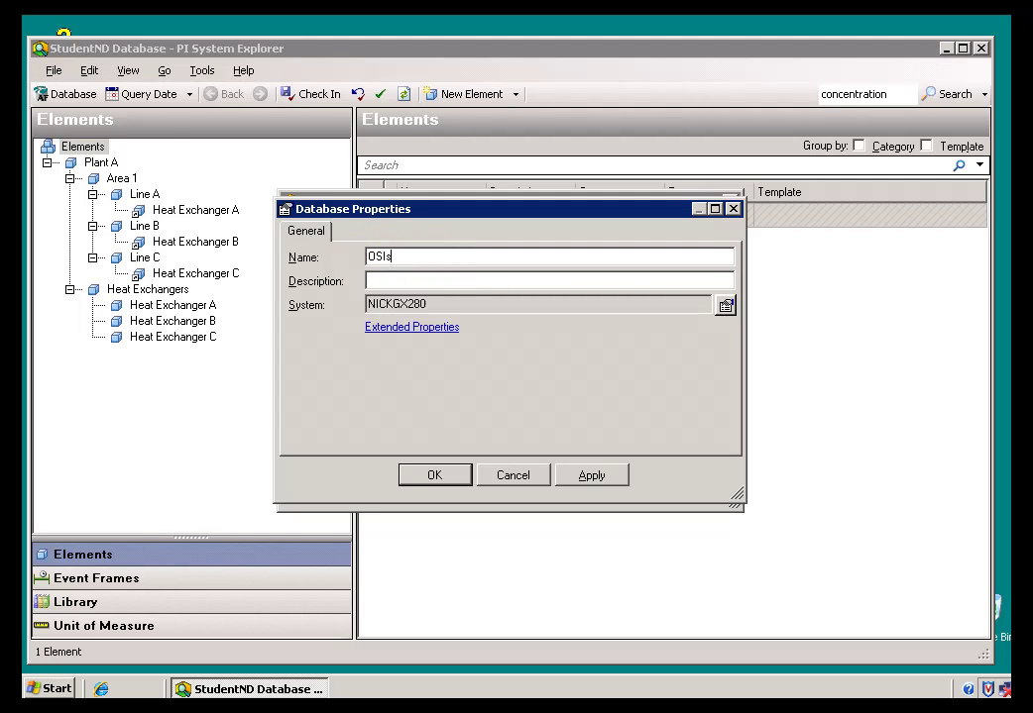
pyautogui.write('ant')
pyautogui.write('CBT ex')
pyautogui.write('ercise.')
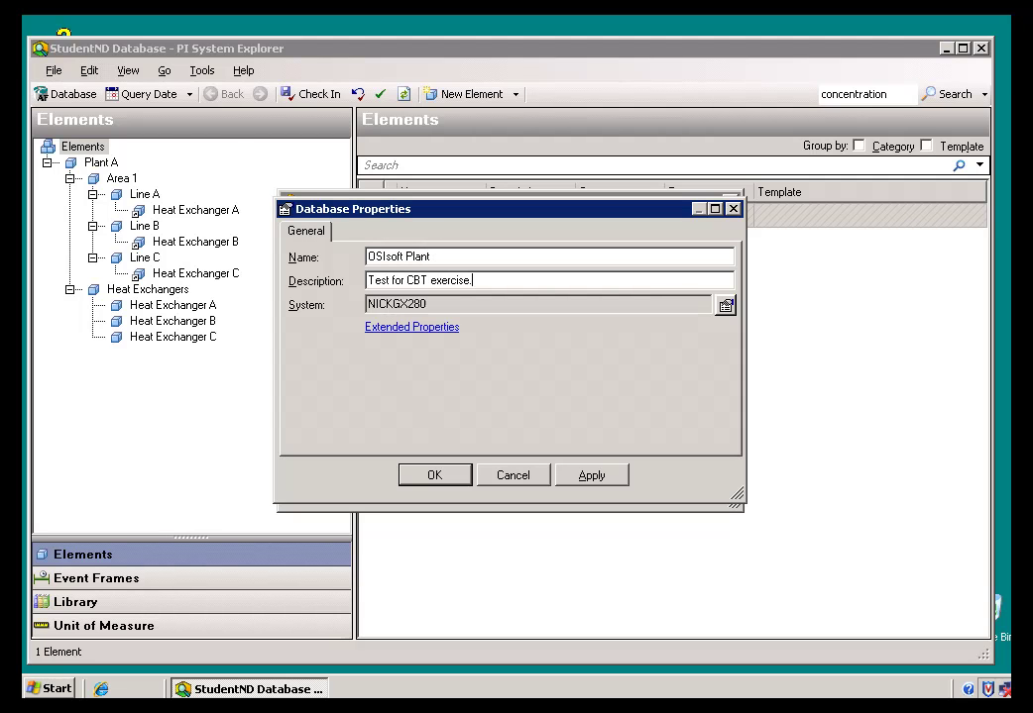
pyautogui.click(426, 475)
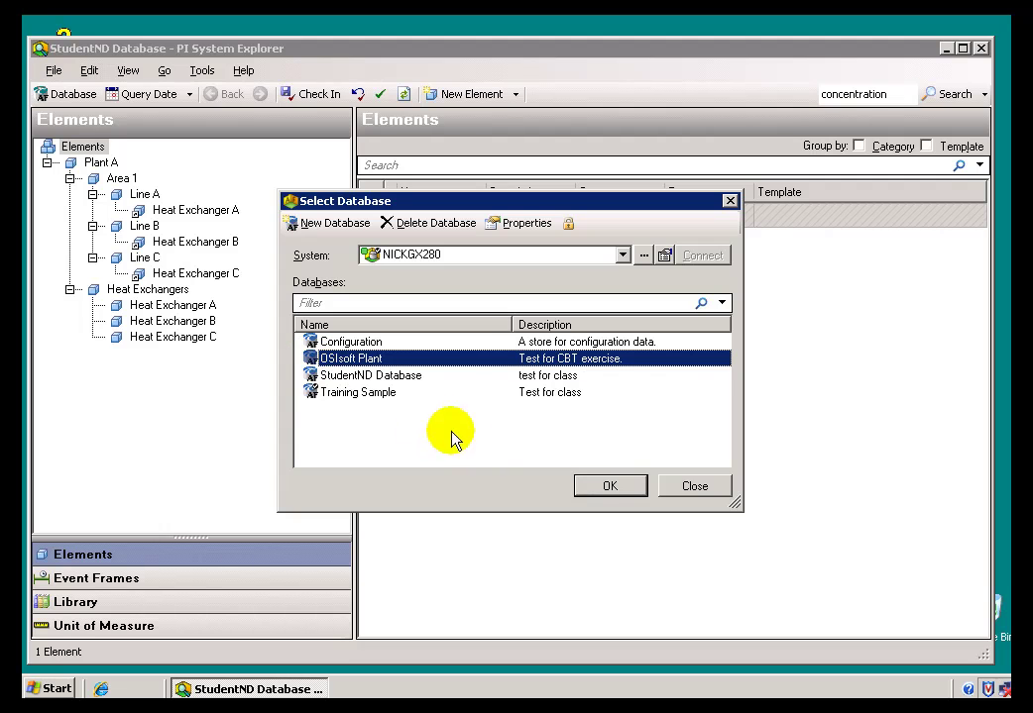
# Step: Open OSIsoft Plant, check its Library, and return to the empty Elements tree
pyautogui.click(595, 490)
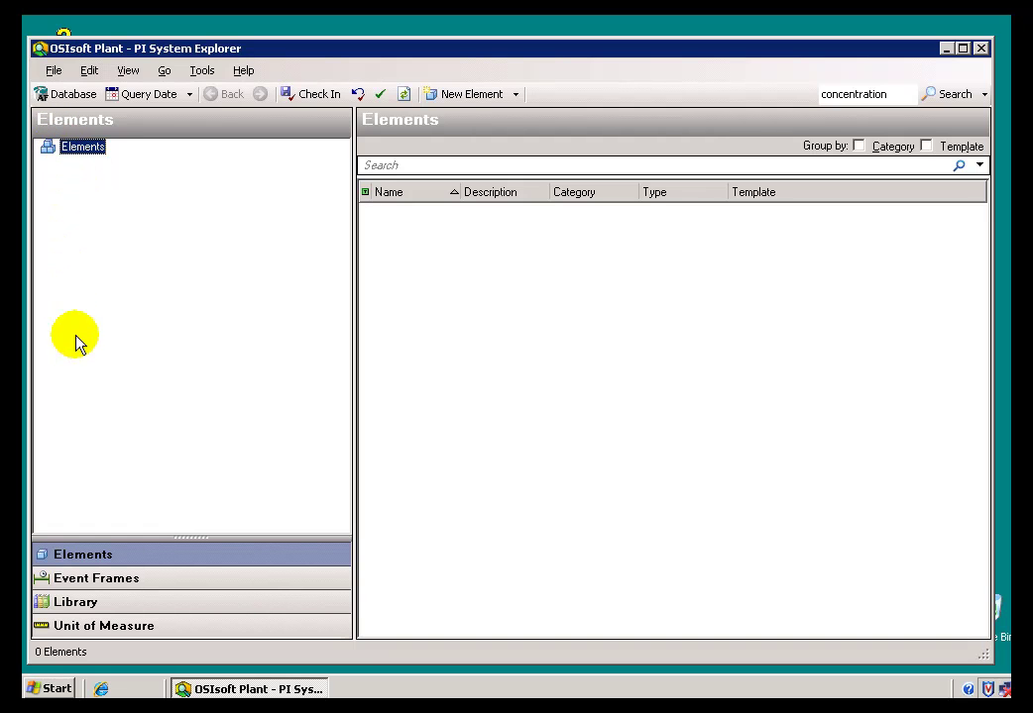
pyautogui.click(85, 610)
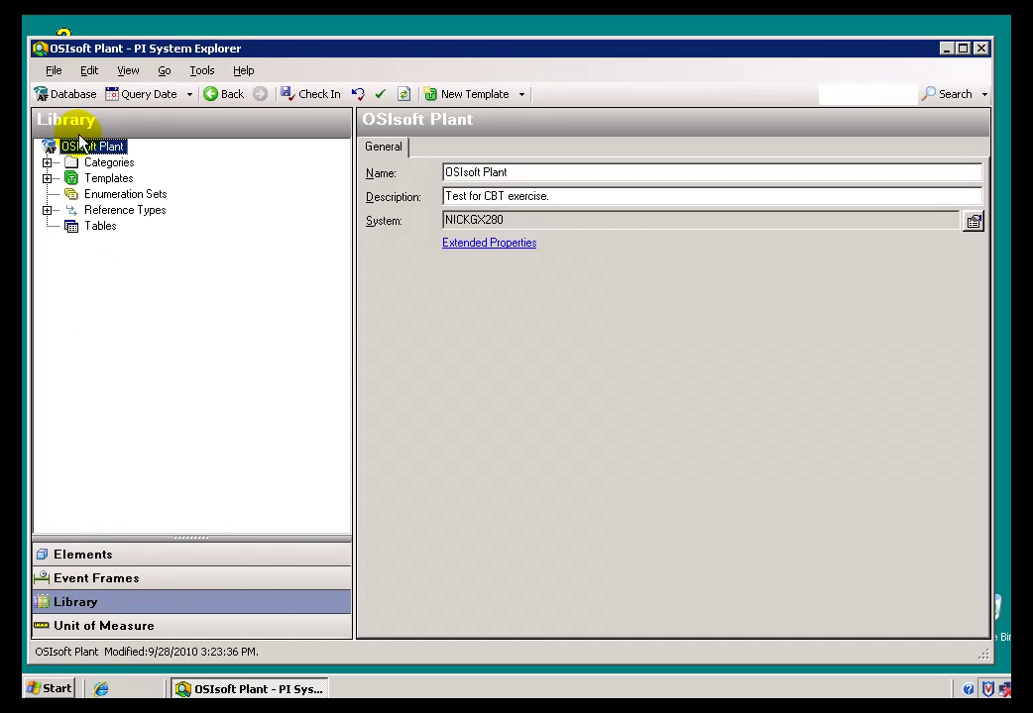
pyautogui.click(82, 553)
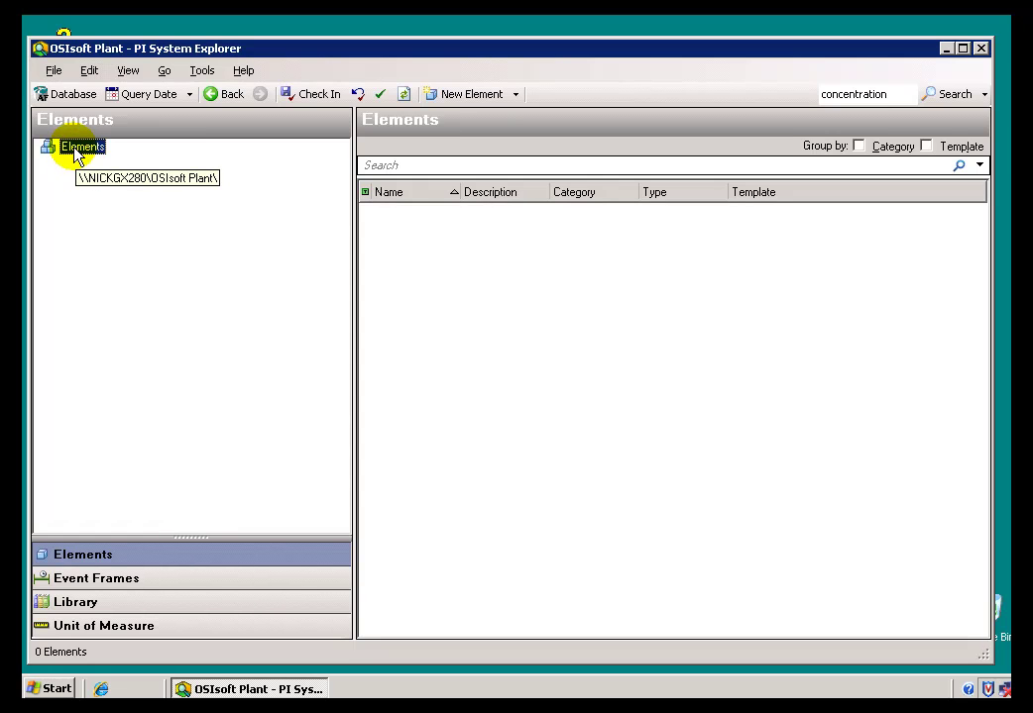
pyautogui.rightClick(76, 152)
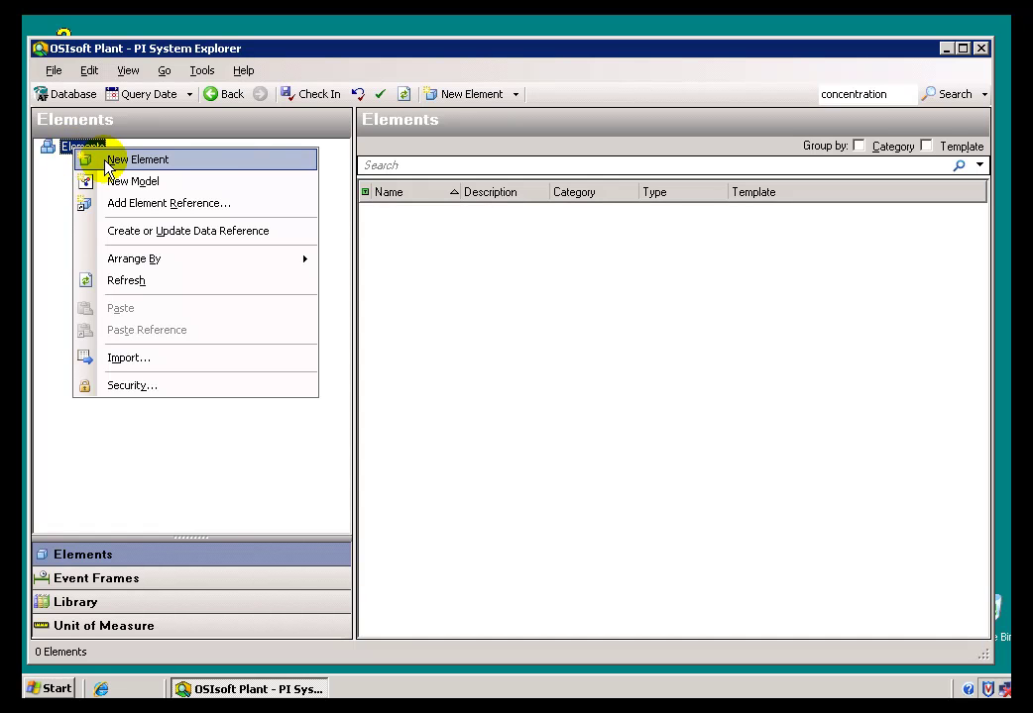
# Step: Add a template-less top-level element and rename Element1 to OSIsoft Plant
pyautogui.click(108, 167)
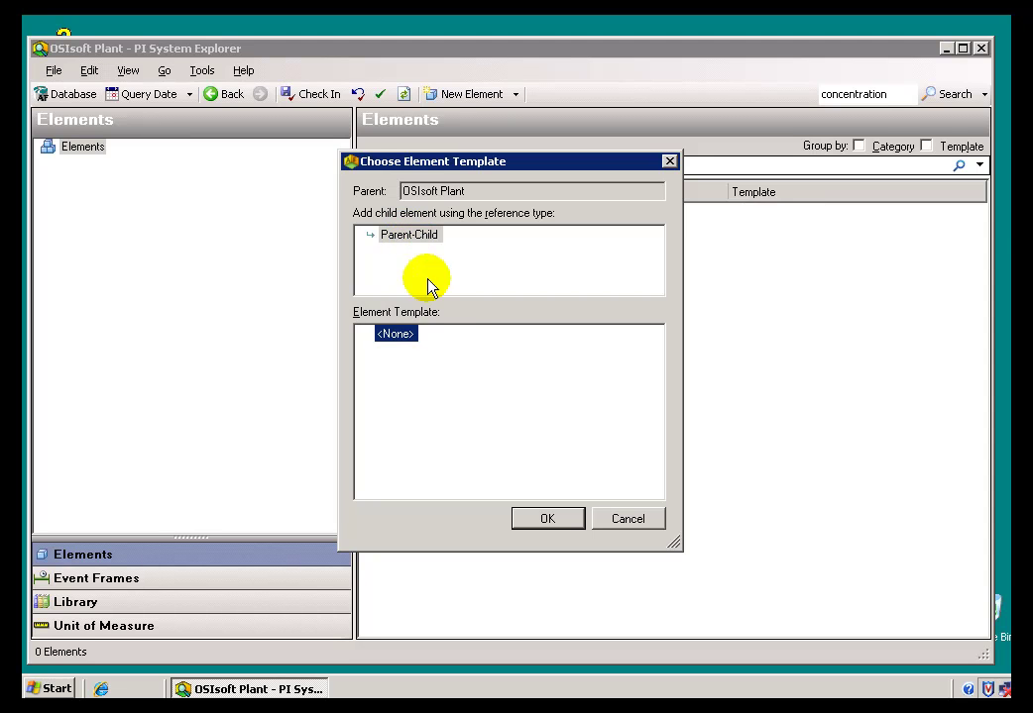
pyautogui.click(543, 520)
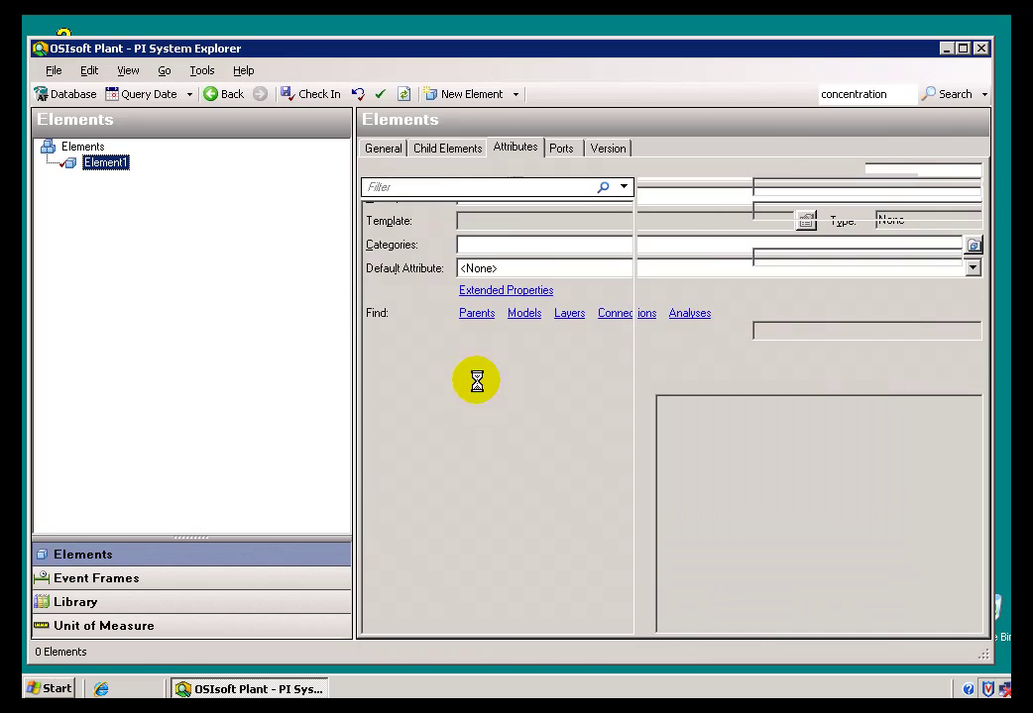
pyautogui.click(387, 150)
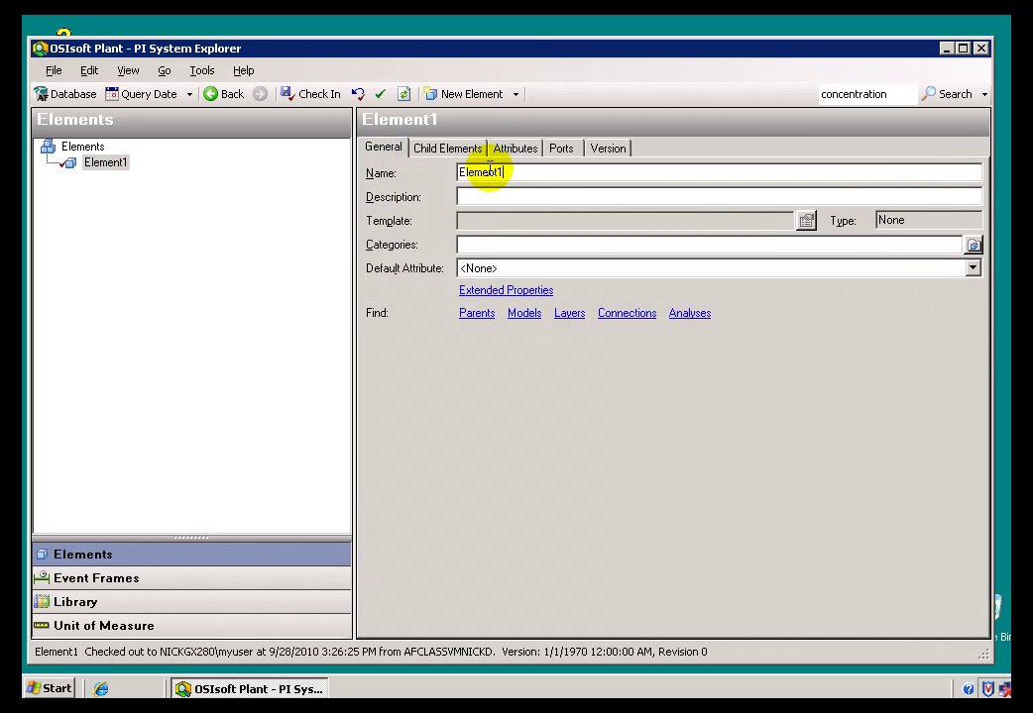
pyautogui.moveTo(505, 174); pyautogui.dragTo(448, 175)
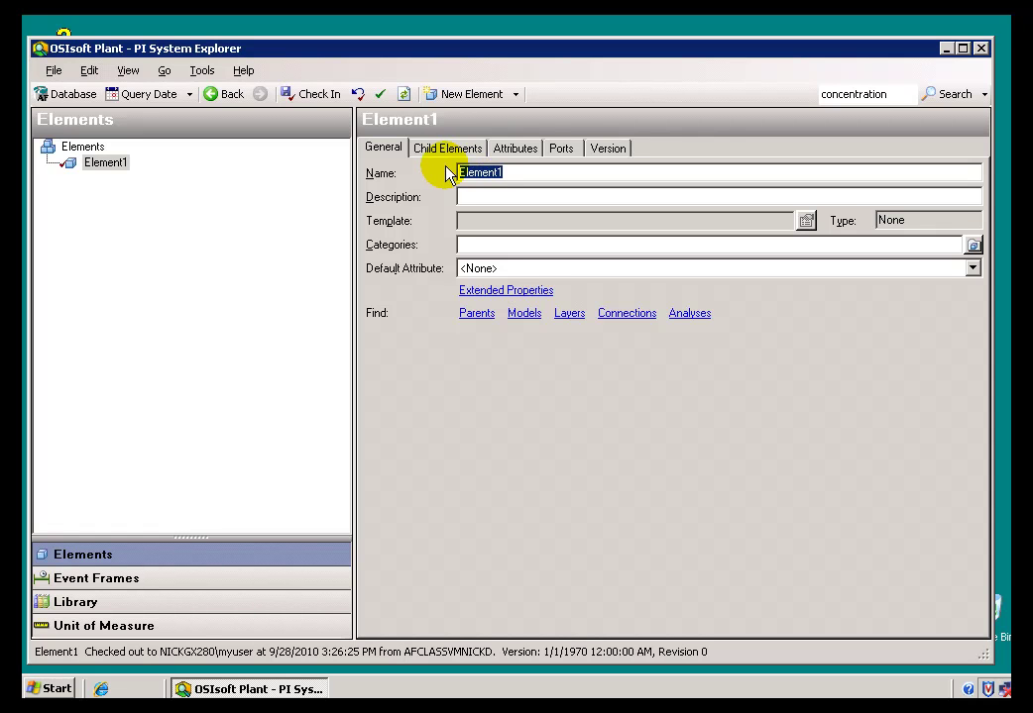
pyautogui.write('OSIsof')
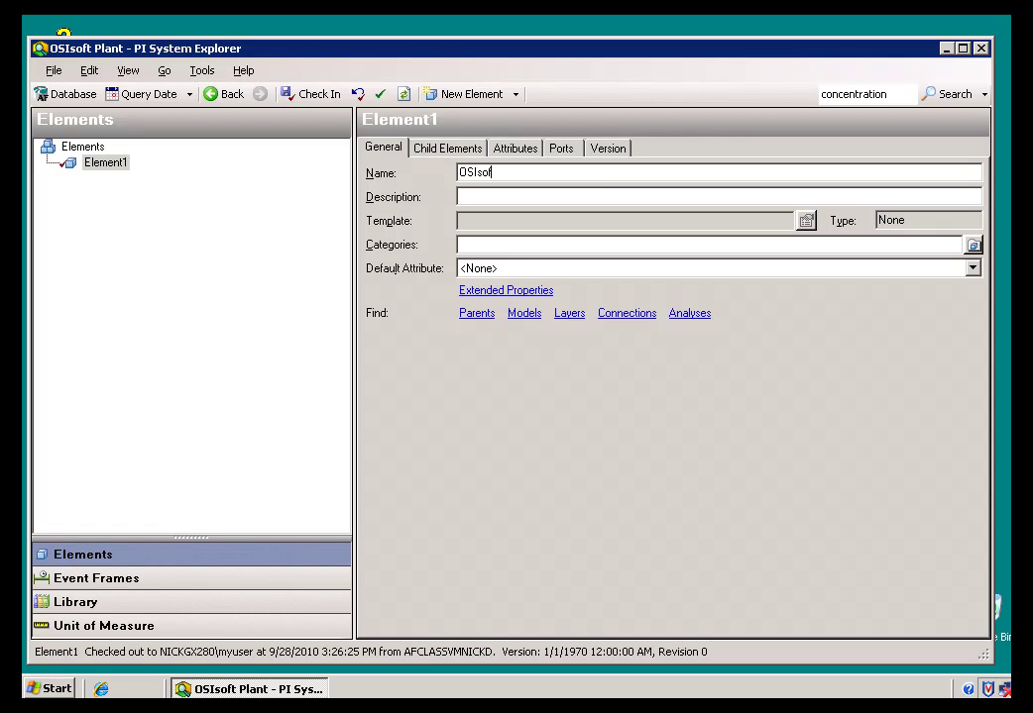
pyautogui.write('t Plasnt')
pyautogui.press('Return')
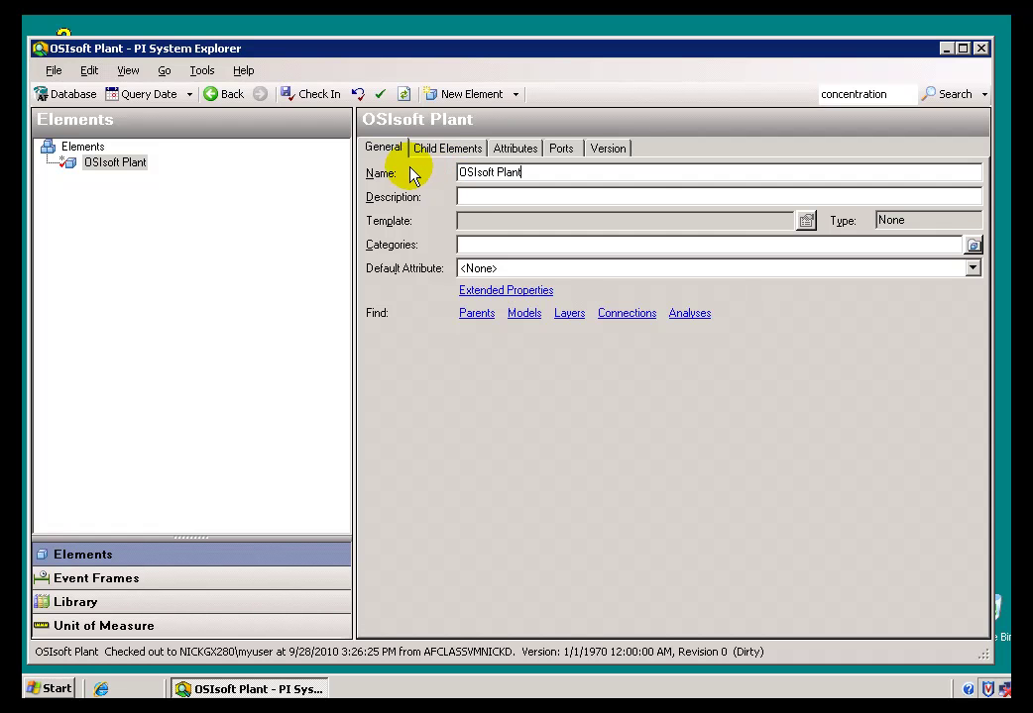
pyautogui.click(101, 166)
pyautogui.moveTo(98, 168); pyautogui.dragTo(83, 150)
# Step: Add a second template-less element, renaming Element2 to Equipment Maintenance
pyautogui.rightClick(86, 150)
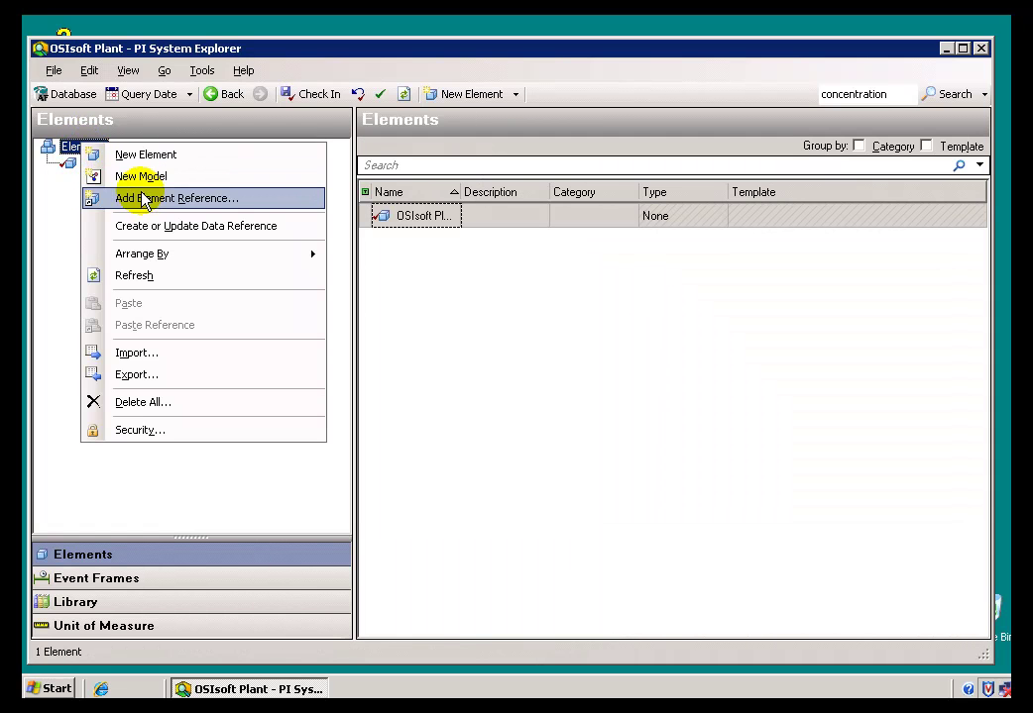
pyautogui.click(62, 190)
pyautogui.click(97, 166)
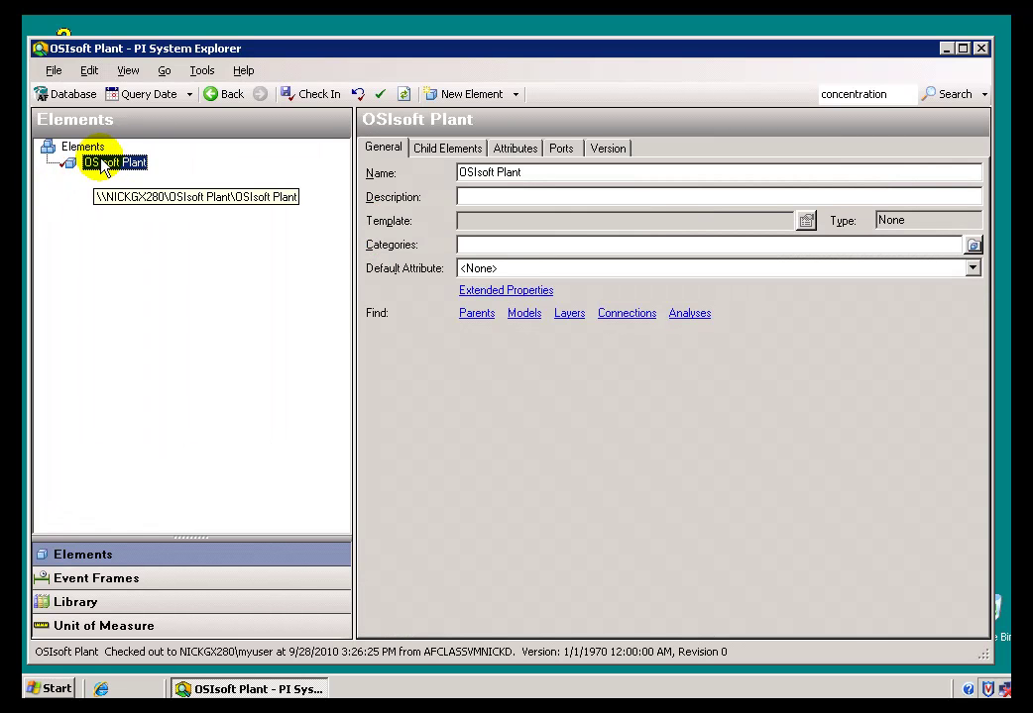
pyautogui.rightClick(99, 163)
pyautogui.moveTo(199, 172)
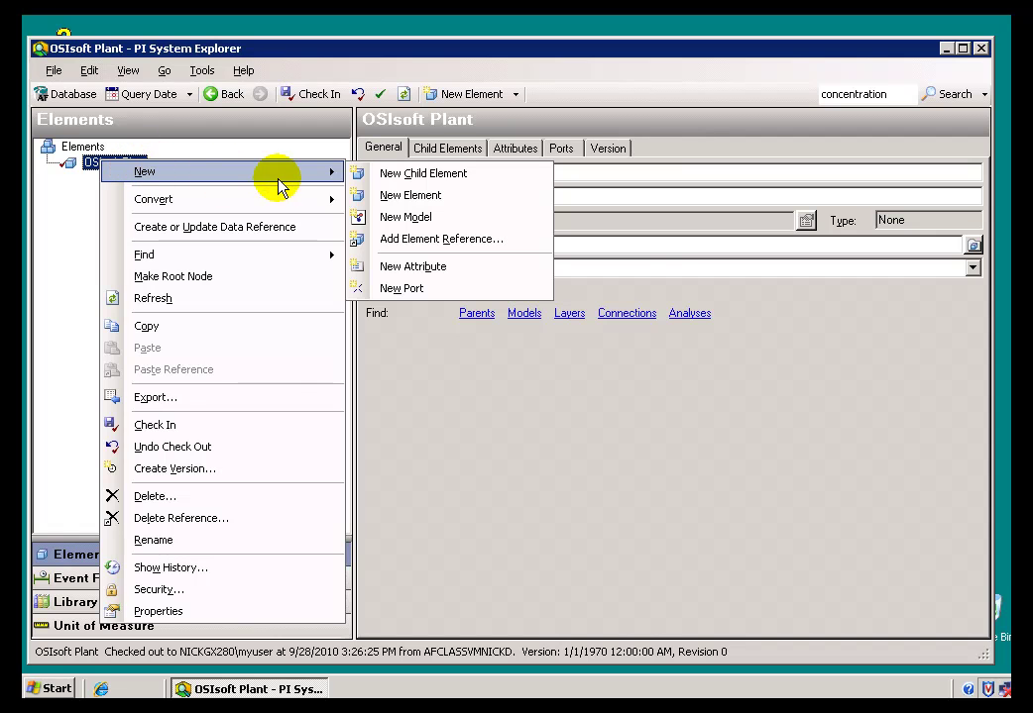
pyautogui.click(389, 201)
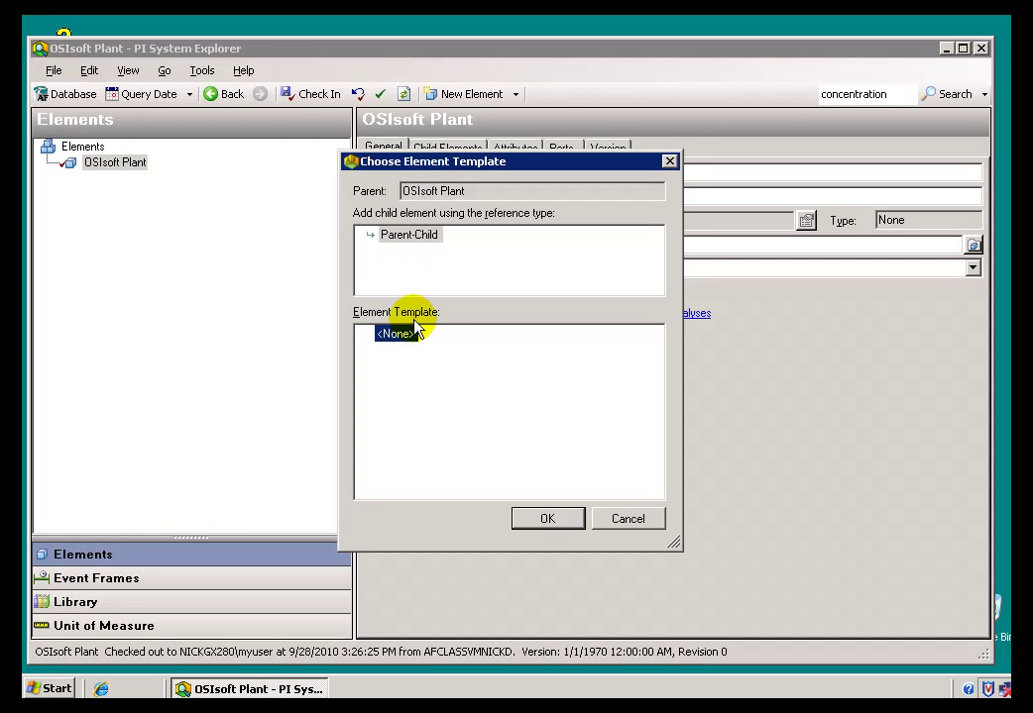
pyautogui.click(545, 520)
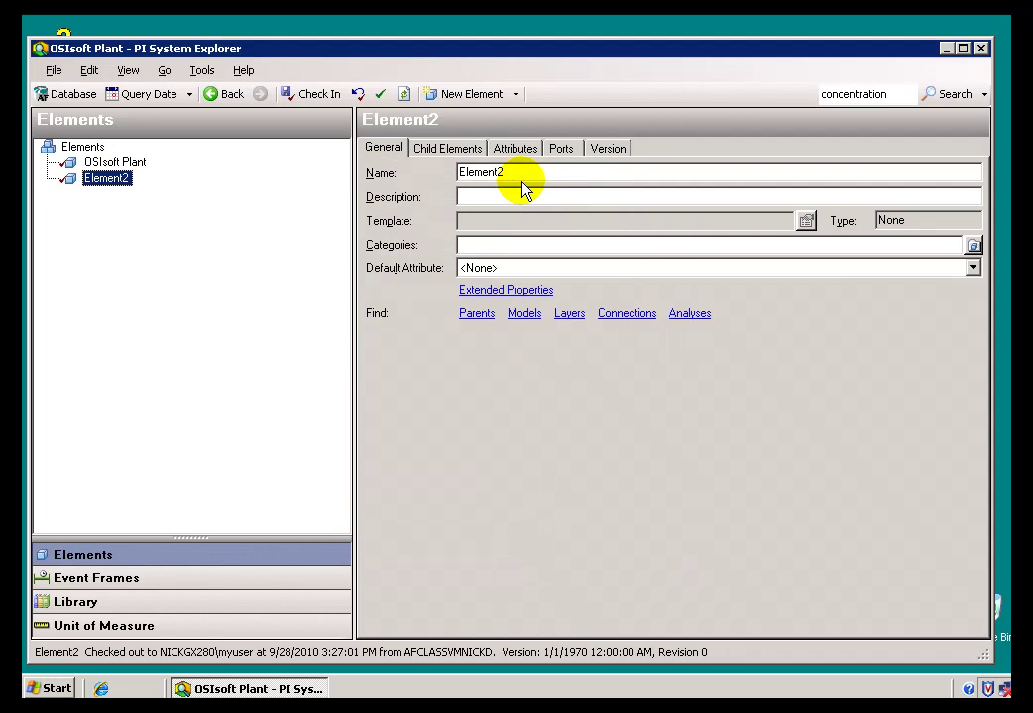
pyautogui.moveTo(505, 174); pyautogui.dragTo(459, 174)
pyautogui.press('BackSpace')
pyautogui.write('ipment Maintenance')
pyautogui.click(437, 149)
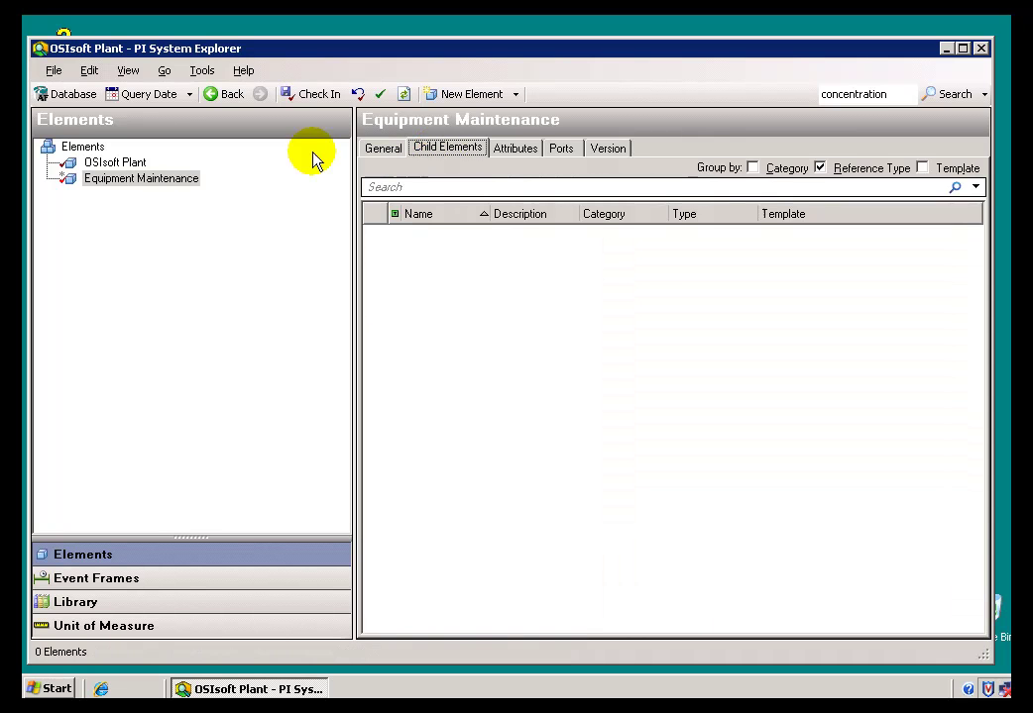
pyautogui.click(380, 151)
# Step: Check in both new elements and select OSIsoft Plant
pyautogui.click(315, 94)
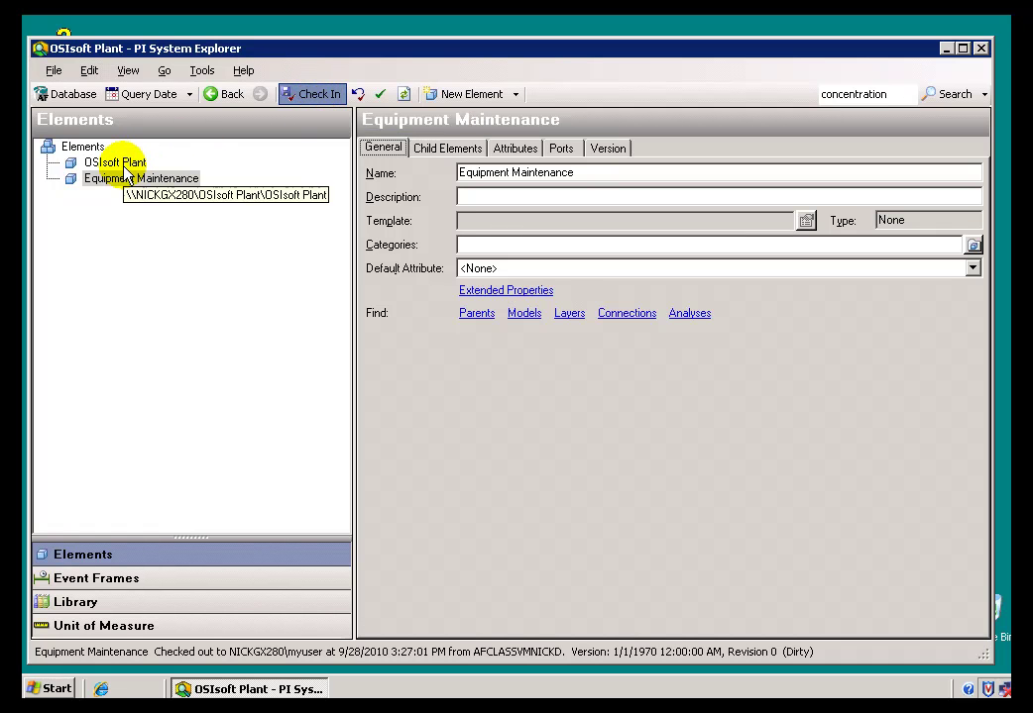
pyautogui.click(114, 164)
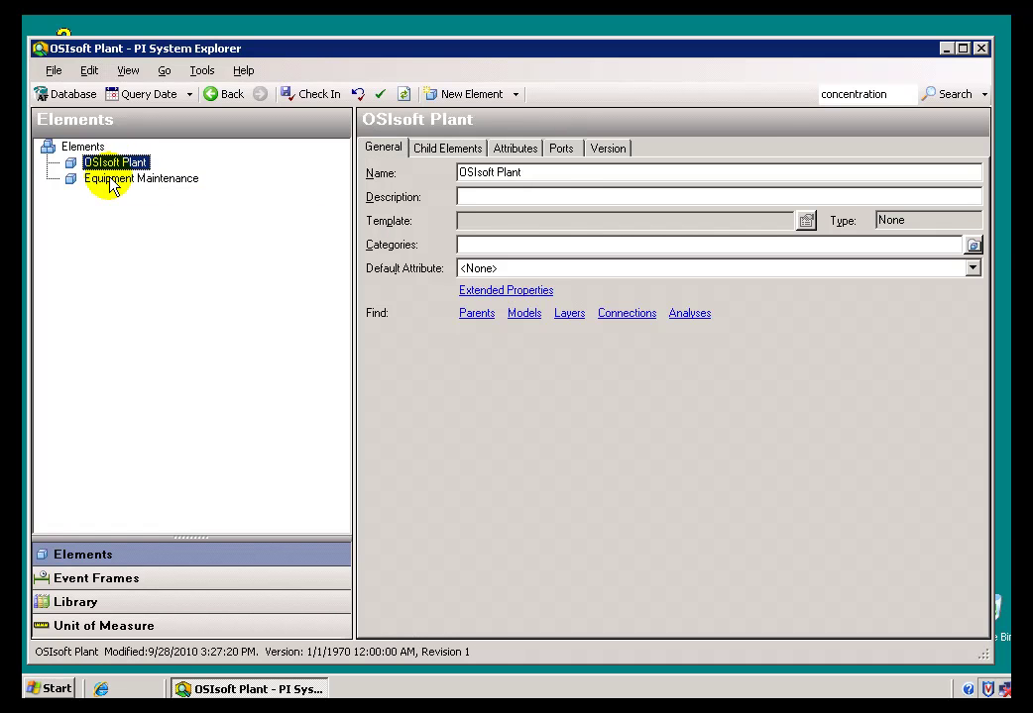
pyautogui.click(109, 181)
pyautogui.click(102, 168)
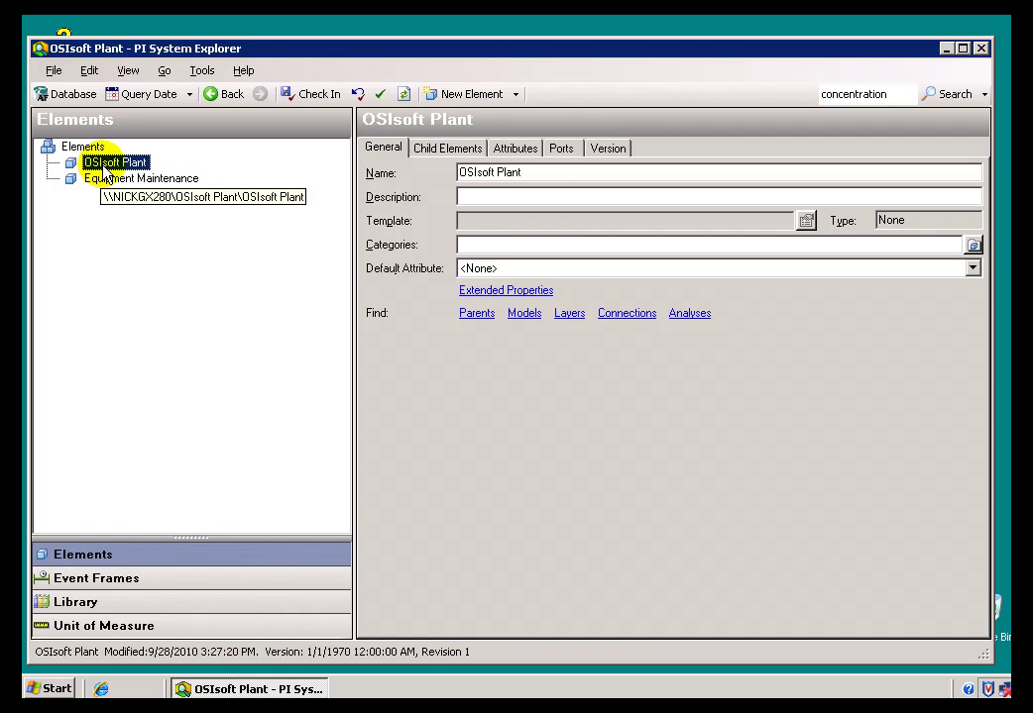
# Step: Create a template-less Parent-Child element under OSIsoft Plant, naming it Production Area
pyautogui.rightClick(104, 168)
pyautogui.moveTo(148, 178)
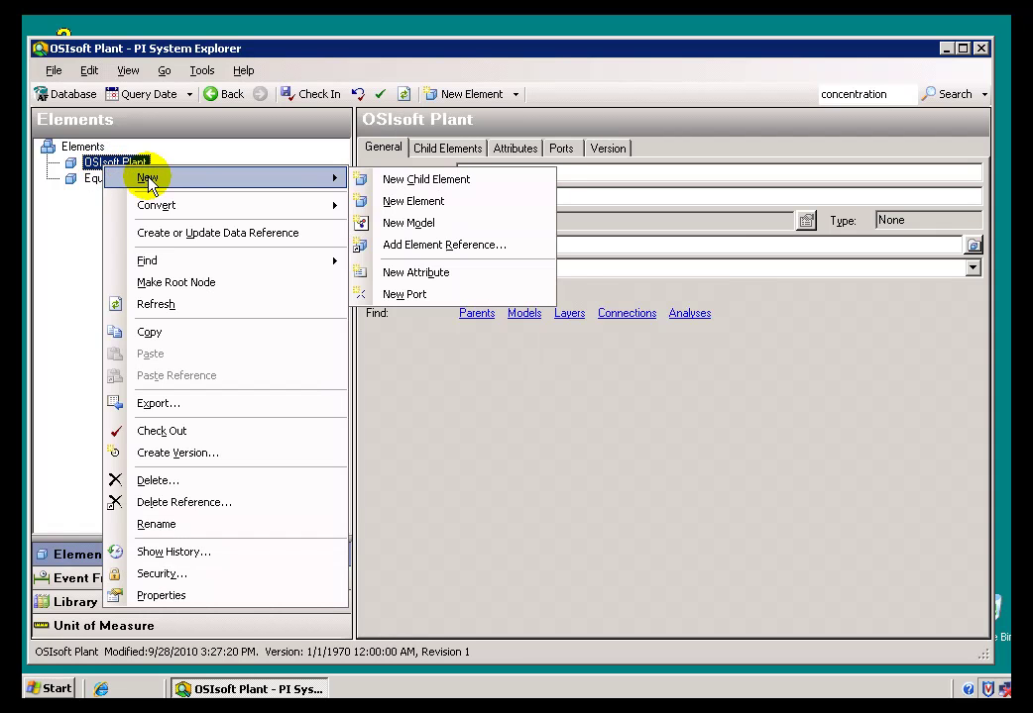
pyautogui.click(390, 185)
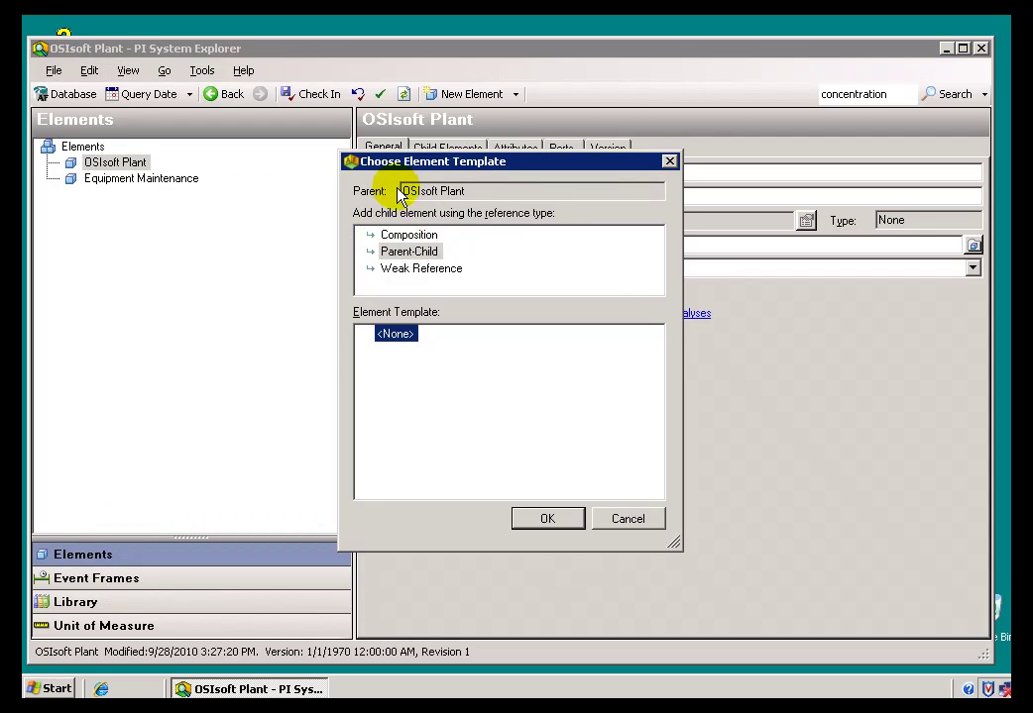
pyautogui.click(397, 338)
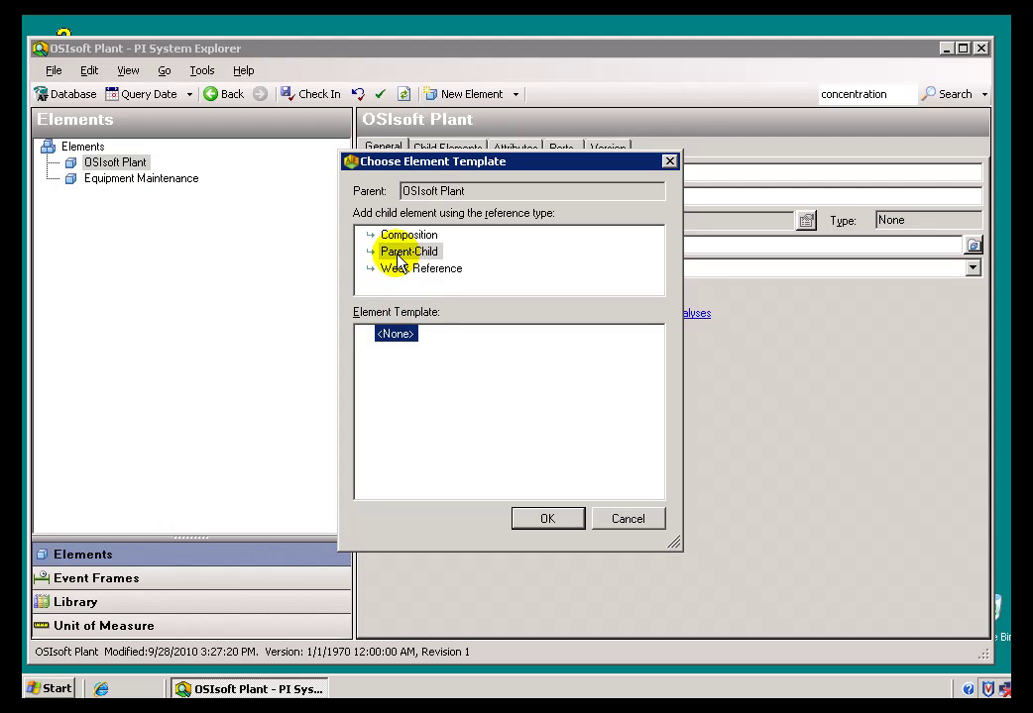
pyautogui.click(399, 256)
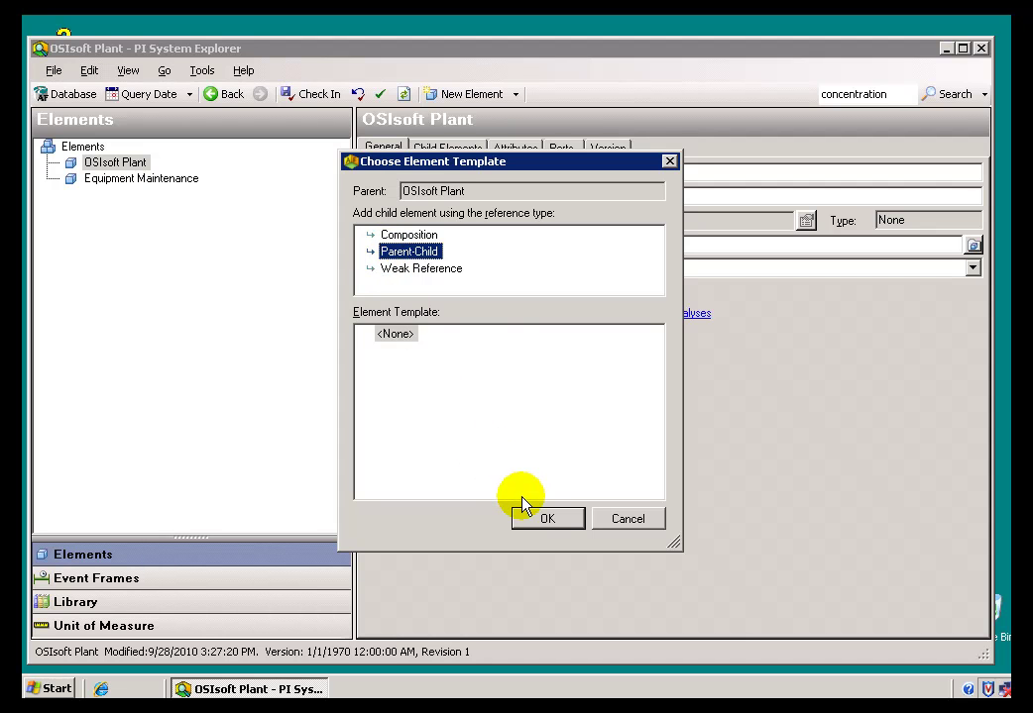
pyautogui.click(548, 521)
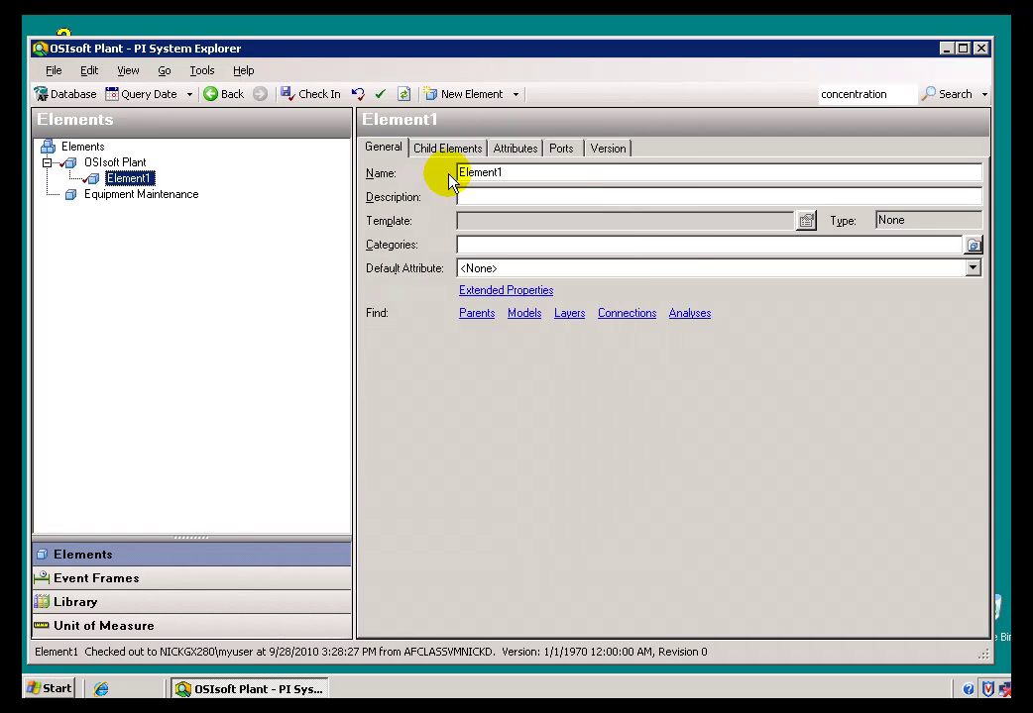
pyautogui.write('Production Area')
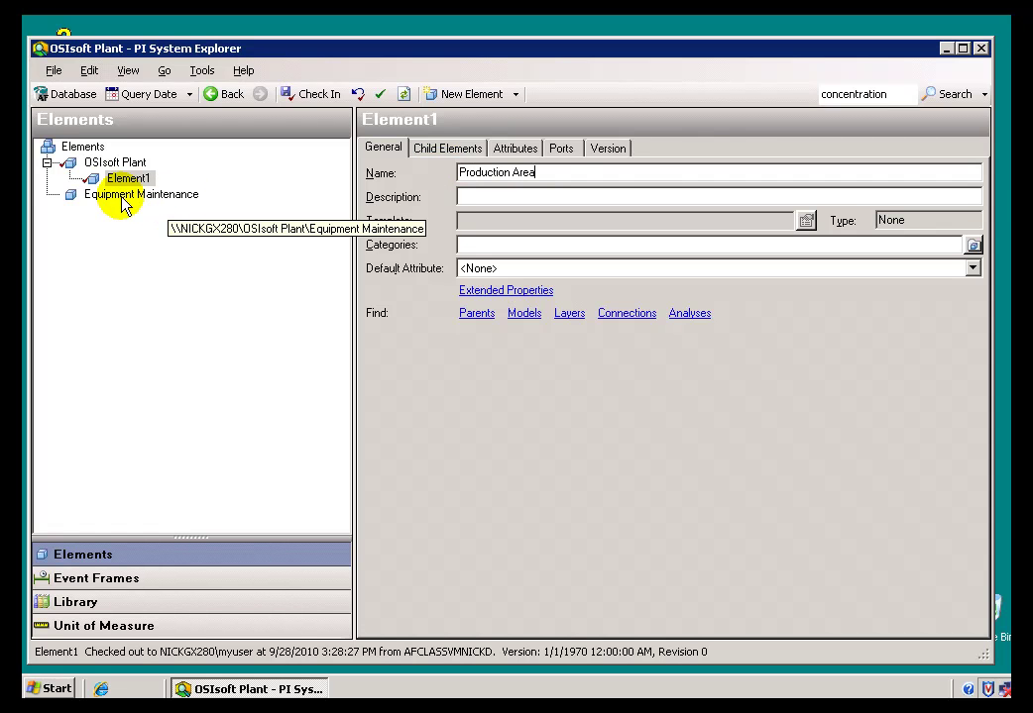
# Step: Create a new Parent-Child child element under Equipment Maintenance
pyautogui.click(103, 203)
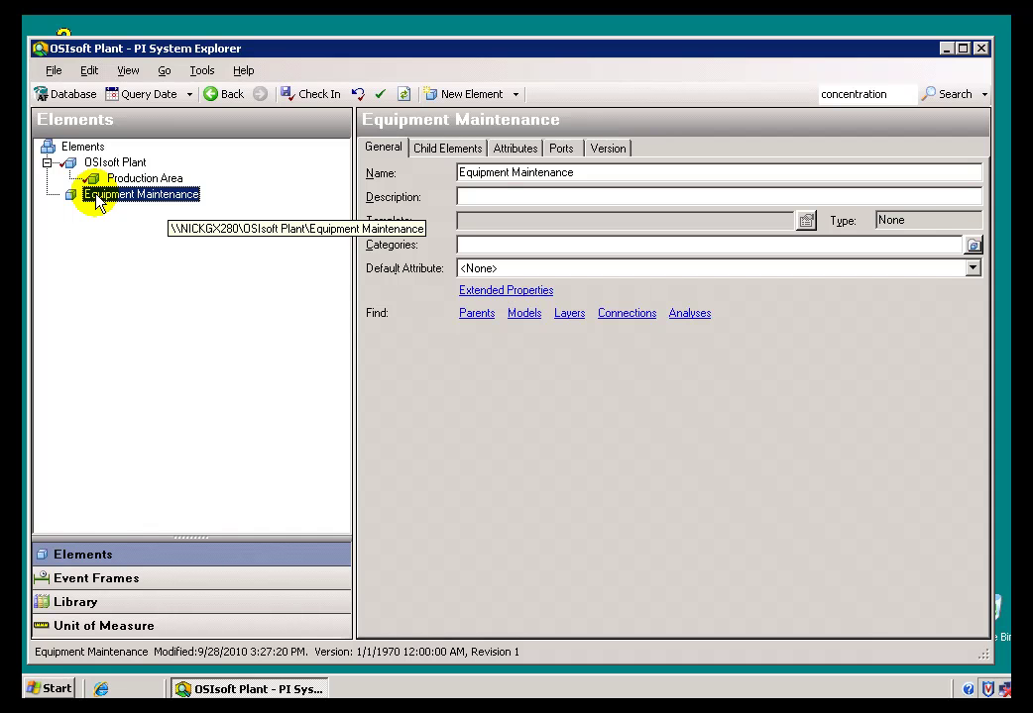
pyautogui.rightClick(99, 203)
pyautogui.moveTo(140, 205)
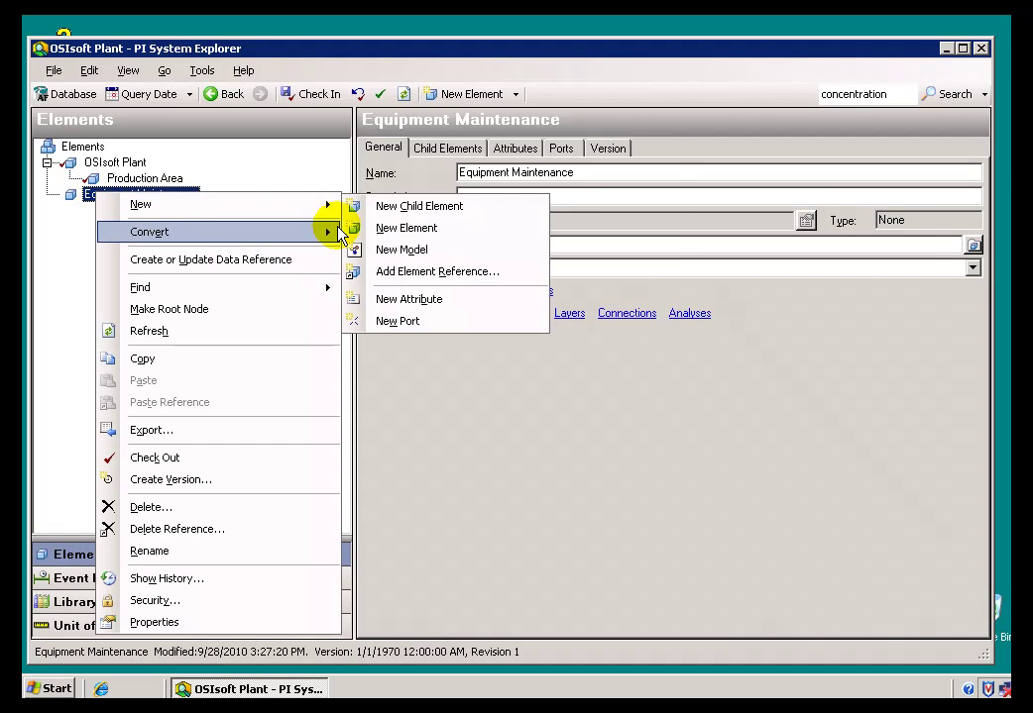
pyautogui.click(388, 208)
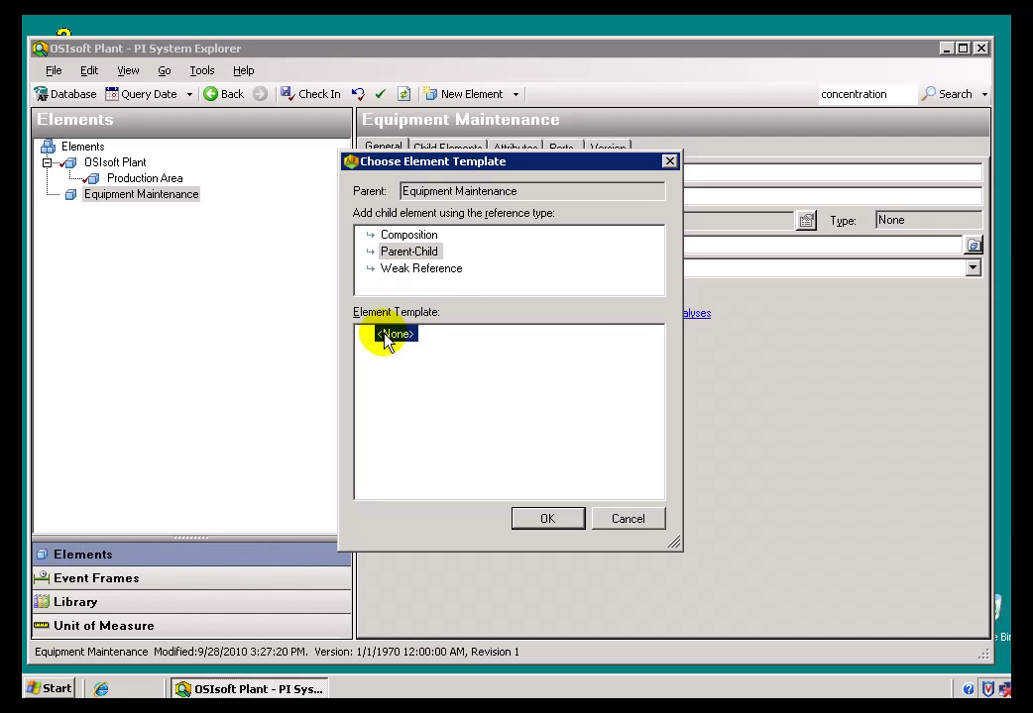
pyautogui.click(408, 254)
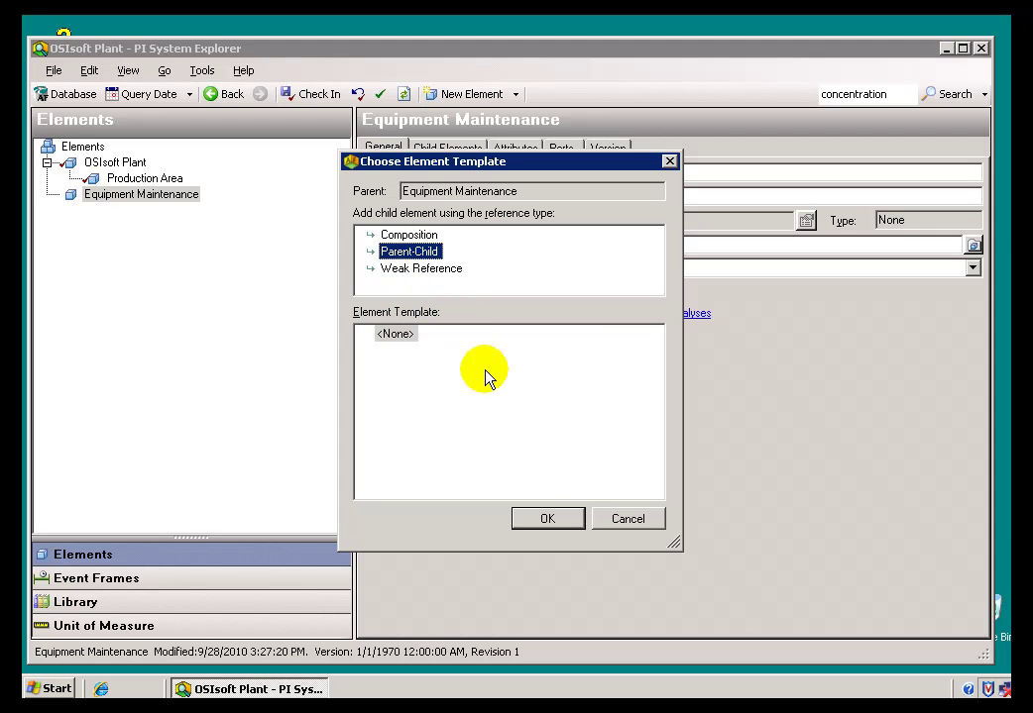
pyautogui.click(541, 523)
# Step: Rename the new Element1 to 'Tanks'
pyautogui.click(523, 174)
pyautogui.moveTo(523, 177); pyautogui.dragTo(433, 173)
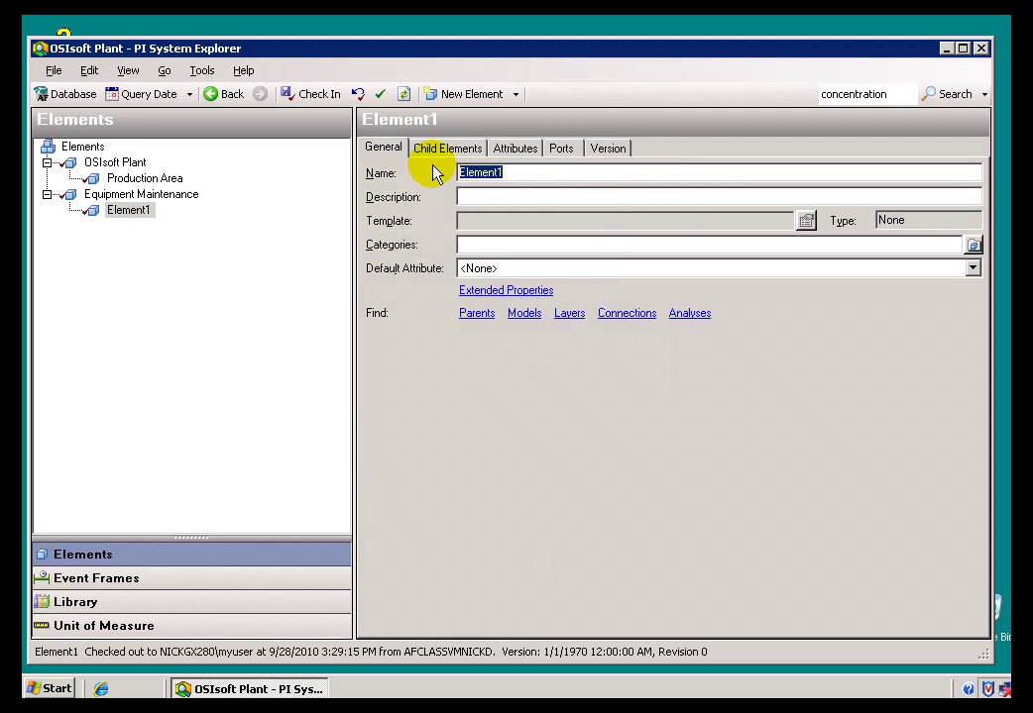
pyautogui.write('Tanks')
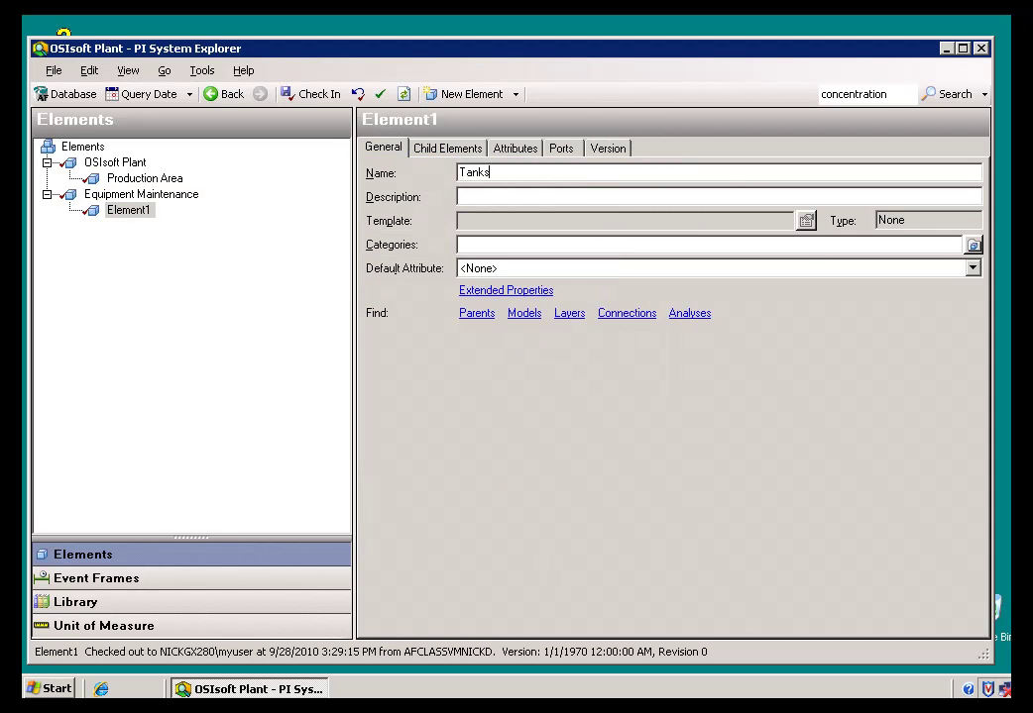
pyautogui.click(180, 194)
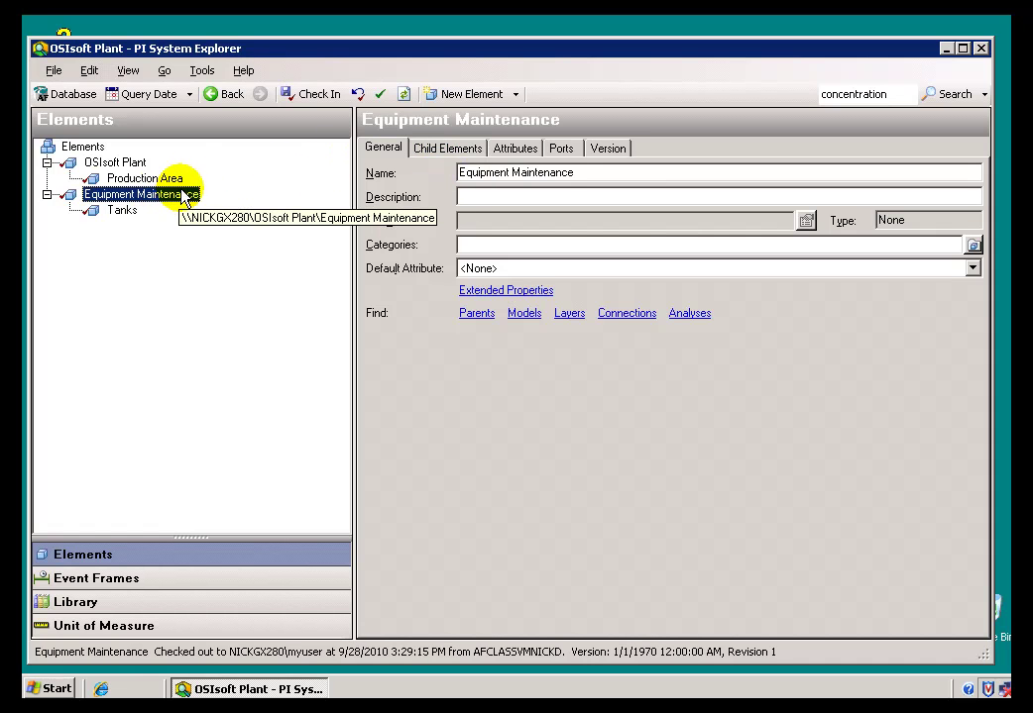
pyautogui.click(148, 182)
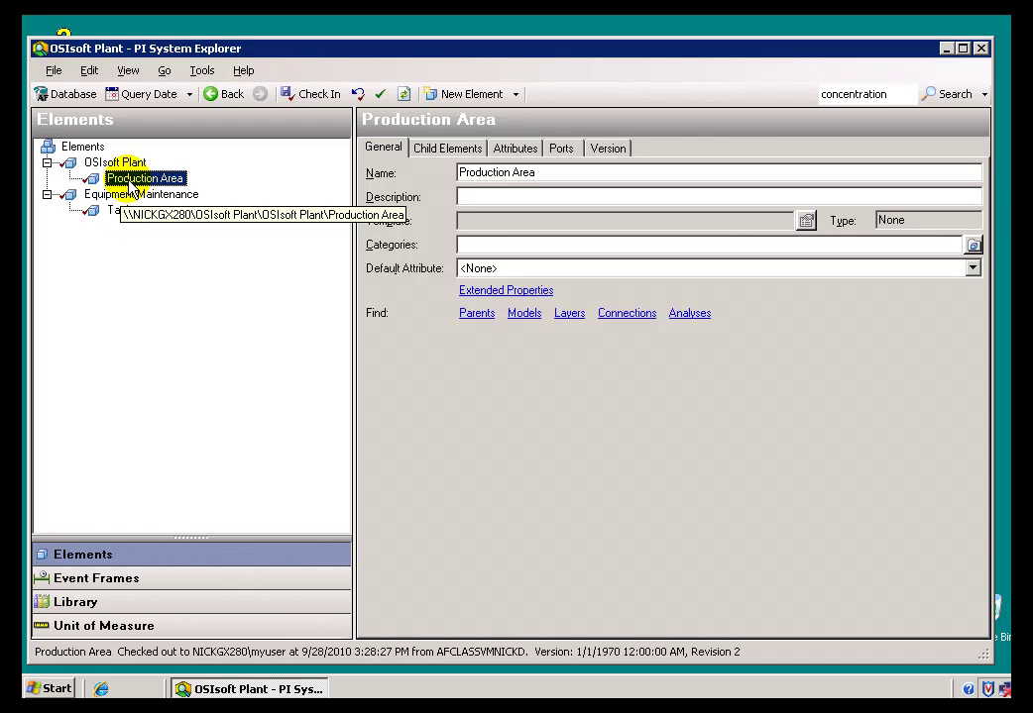
# Step: Create a template-less child under Production Area and name it 'Production Line 1'
pyautogui.rightClick(130, 186)
pyautogui.moveTo(174, 193)
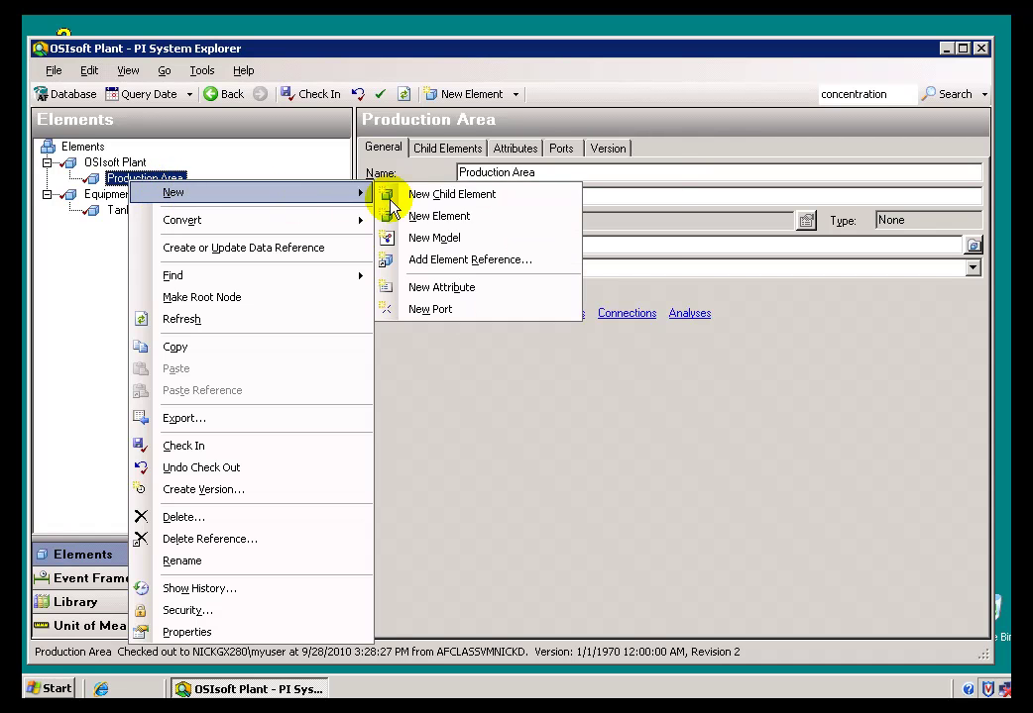
pyautogui.click(410, 194)
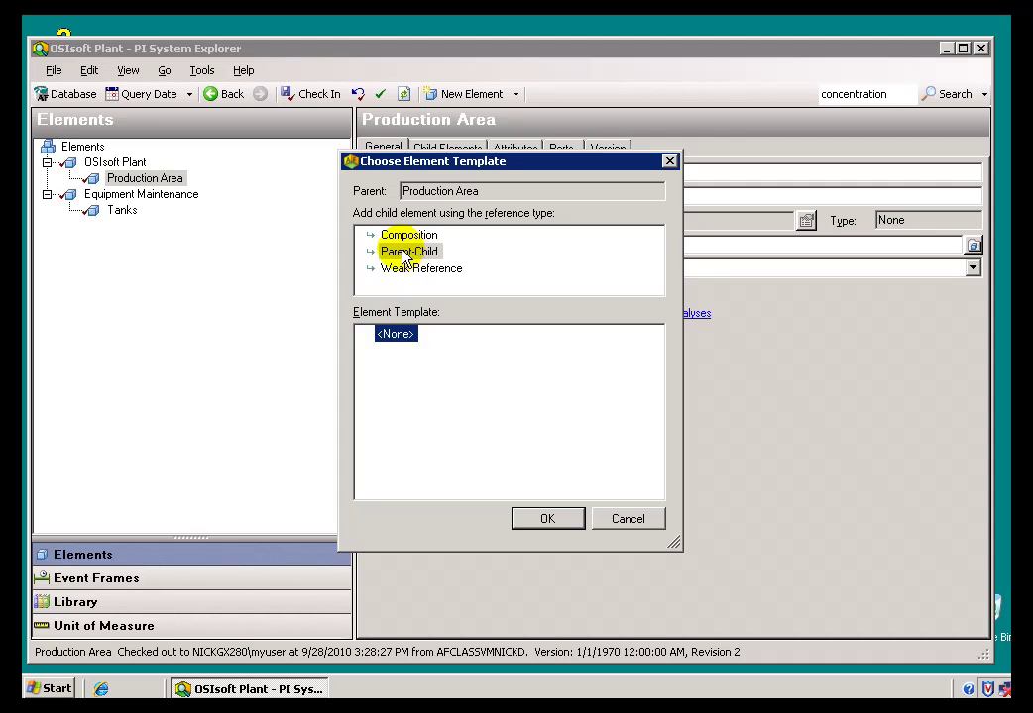
pyautogui.click(537, 521)
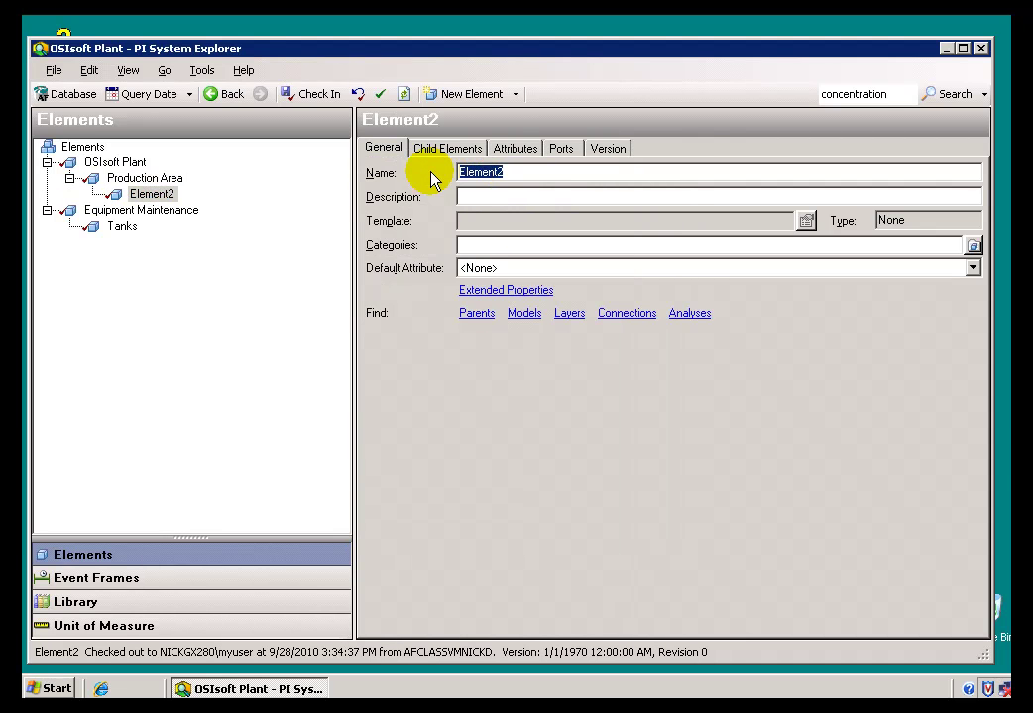
pyautogui.write('Production Line 1')
pyautogui.click(144, 178)
pyautogui.click(173, 194)
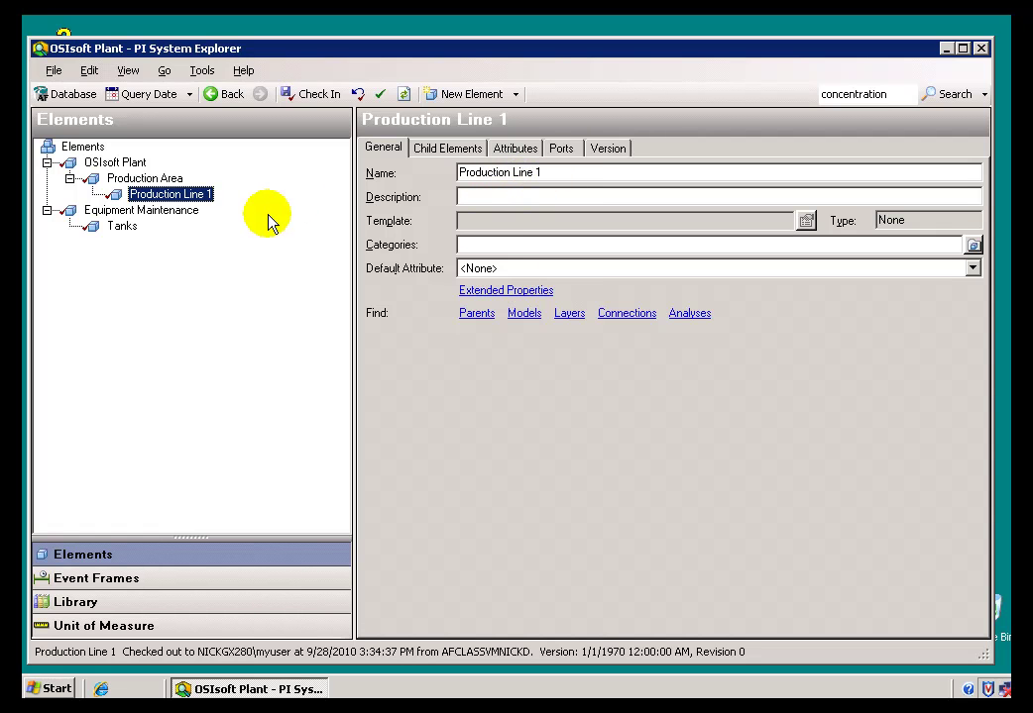
# Step: Create a template-less child under Production Line 1 and rename Element1 to 'Mixing Tank 1'
pyautogui.rightClick(161, 196)
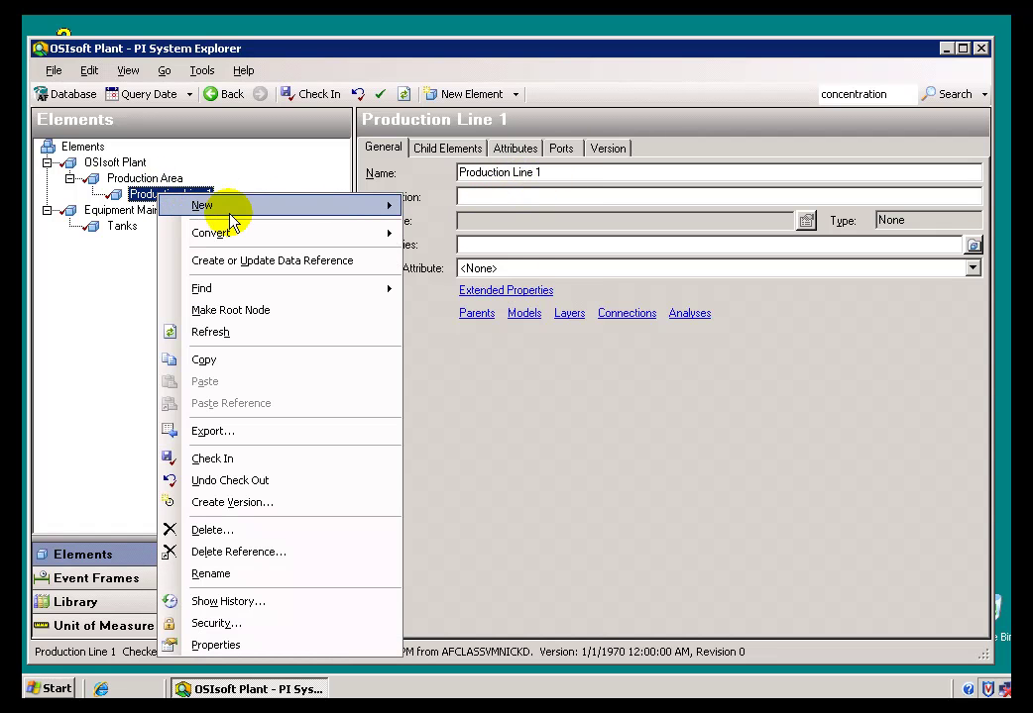
pyautogui.moveTo(277, 205)
pyautogui.click(463, 212)
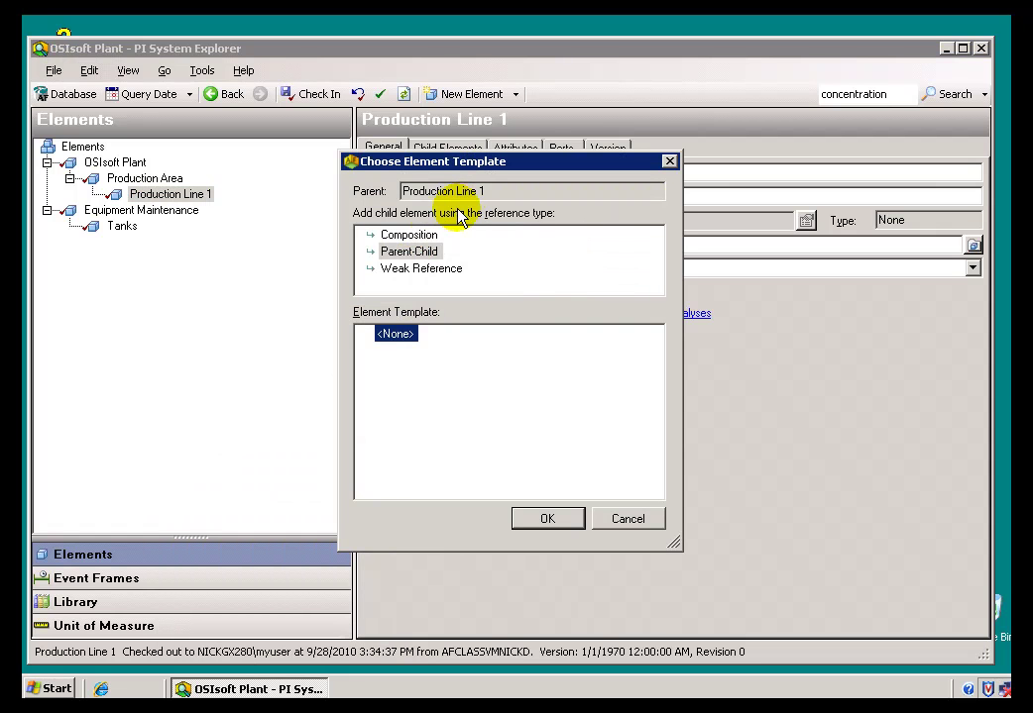
pyautogui.click(546, 518)
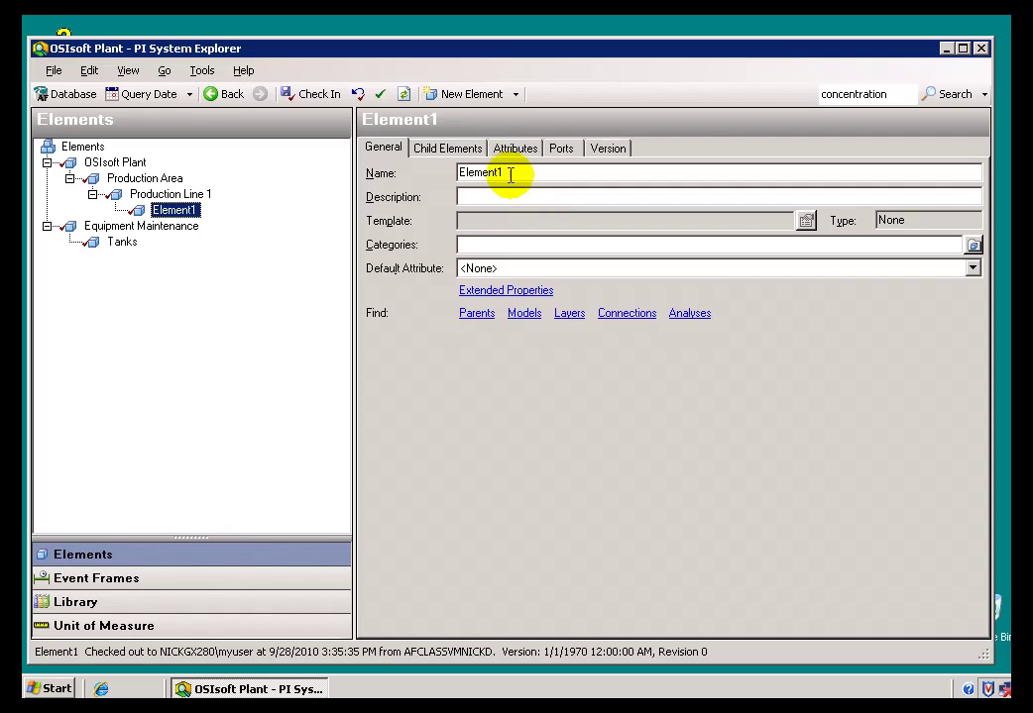
pyautogui.doubleClick(485, 172)
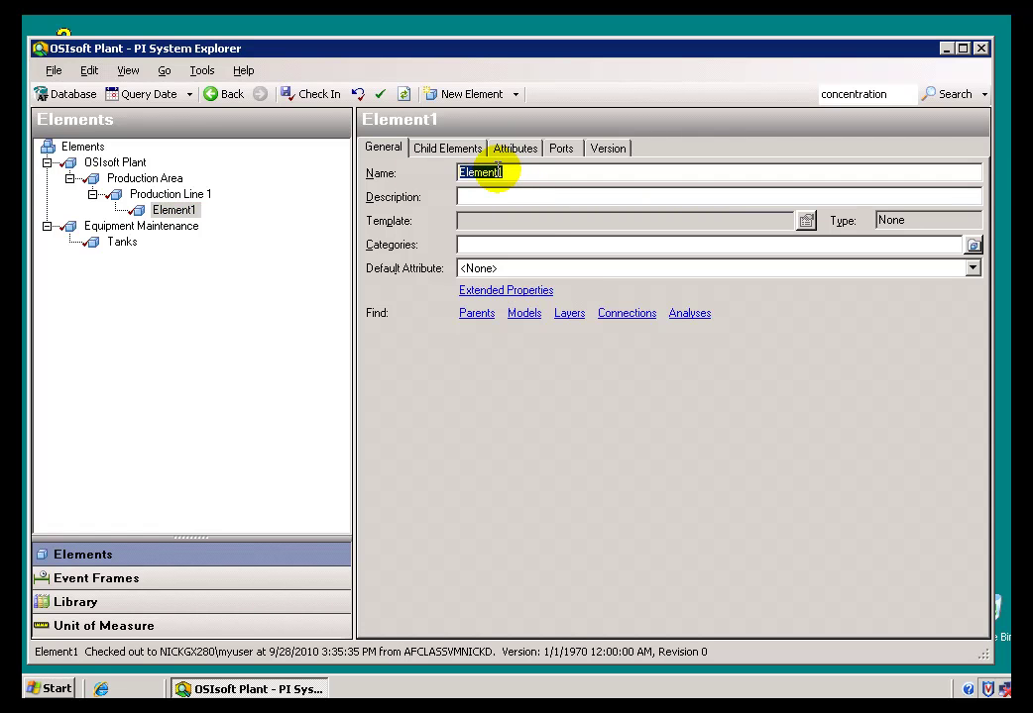
pyautogui.write('Mix')
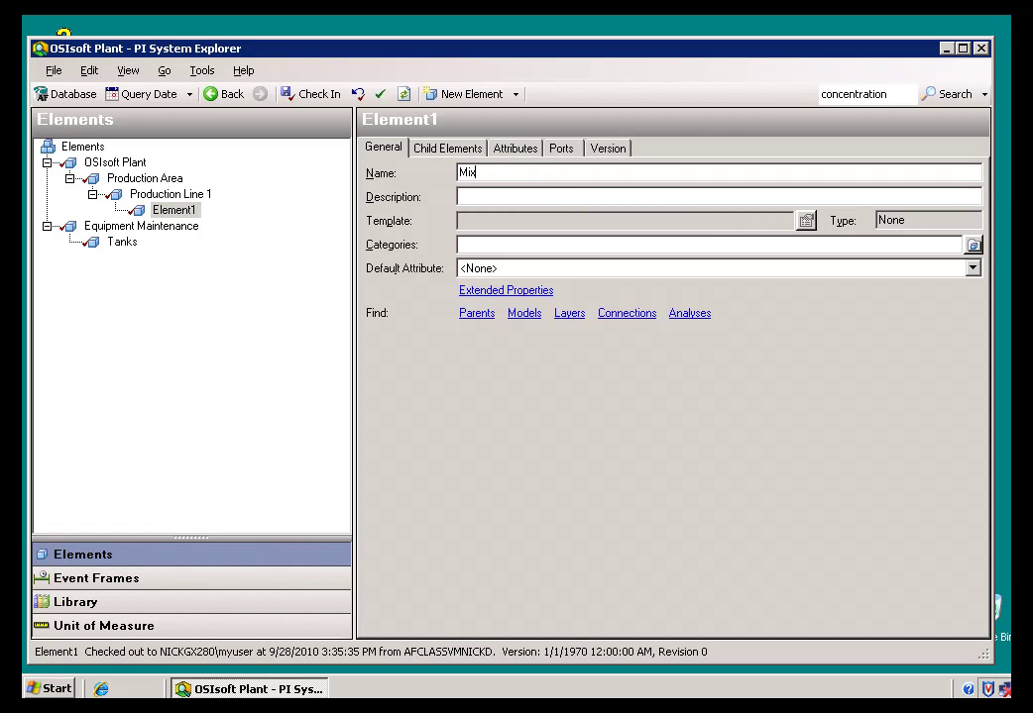
pyautogui.write('ing Tank 1')
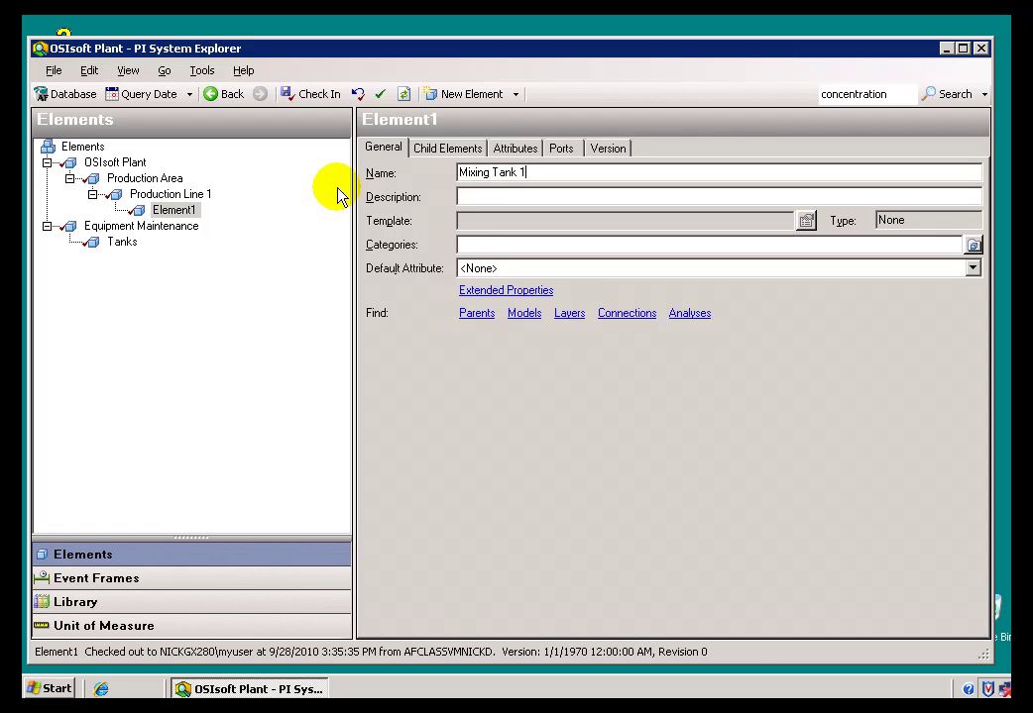
pyautogui.click(180, 211)
pyautogui.press('Up')
pyautogui.press('Down')
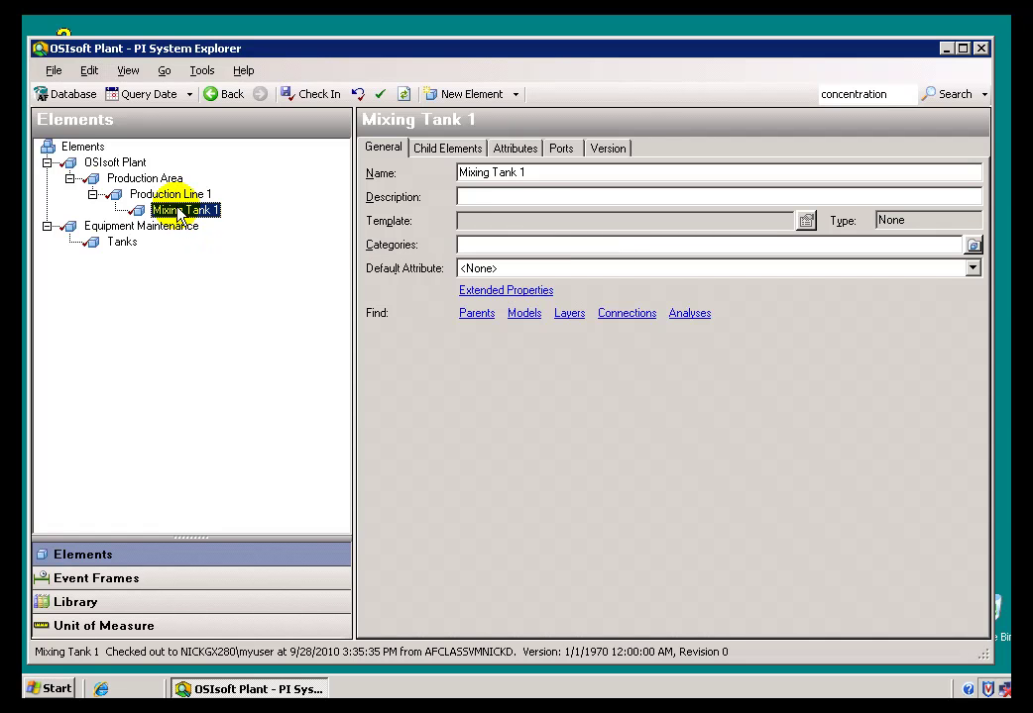
# Step: Copy Mixing Tank 1 under Production Line 1 and rename the copy 'Storage Tank 1'
pyautogui.moveTo(182, 215); pyautogui.dragTo(168, 206)
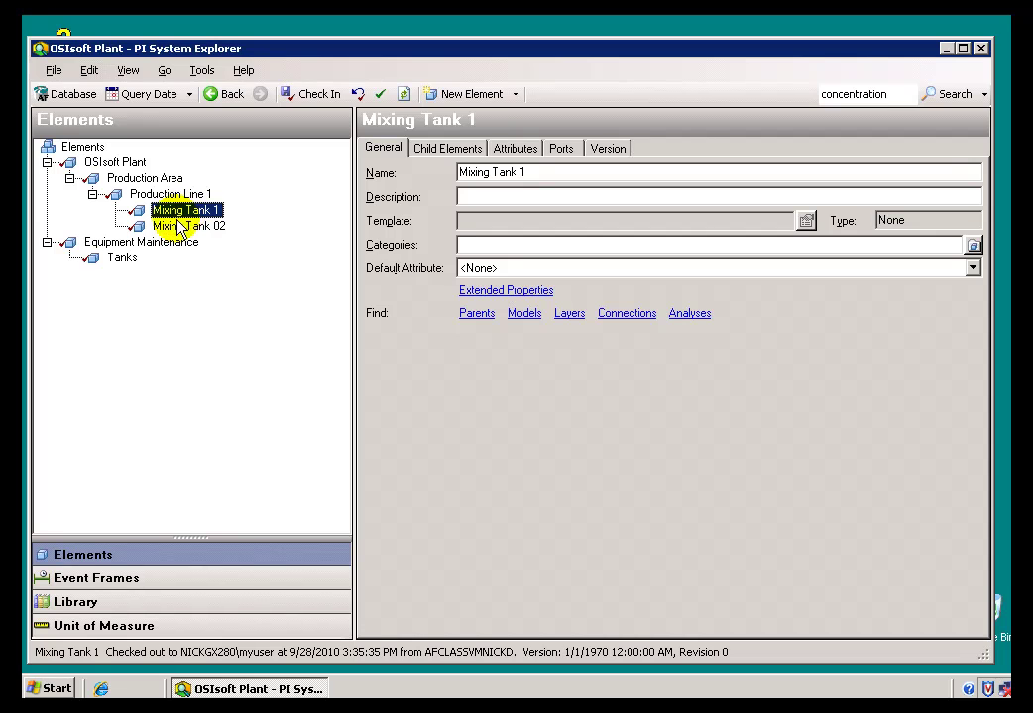
pyautogui.click(159, 226)
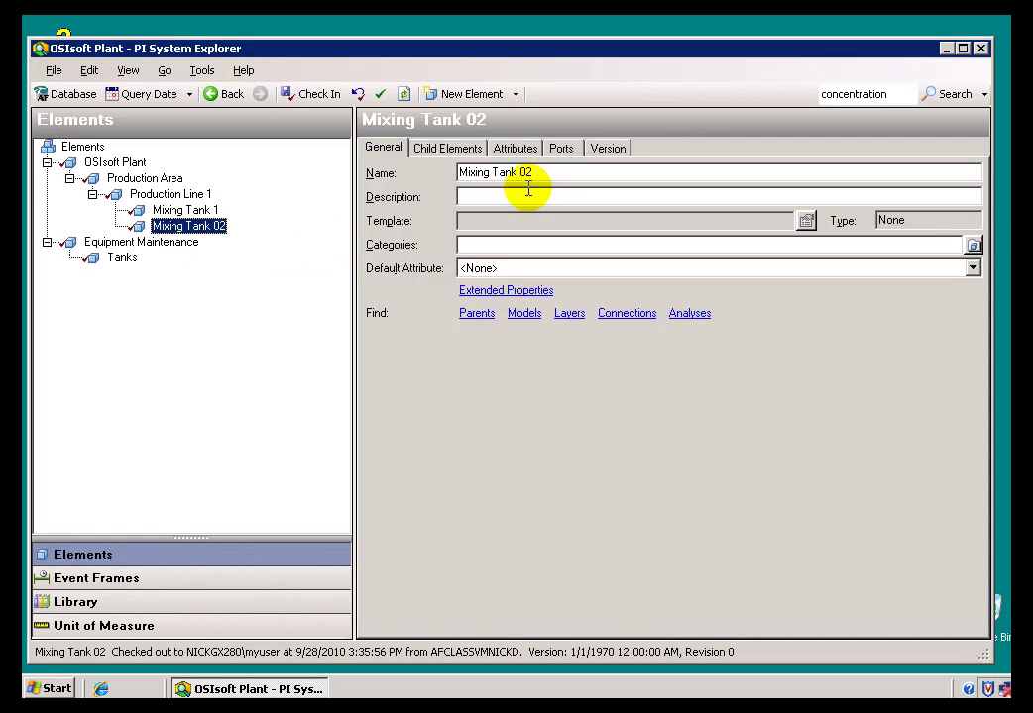
pyautogui.click(544, 176)
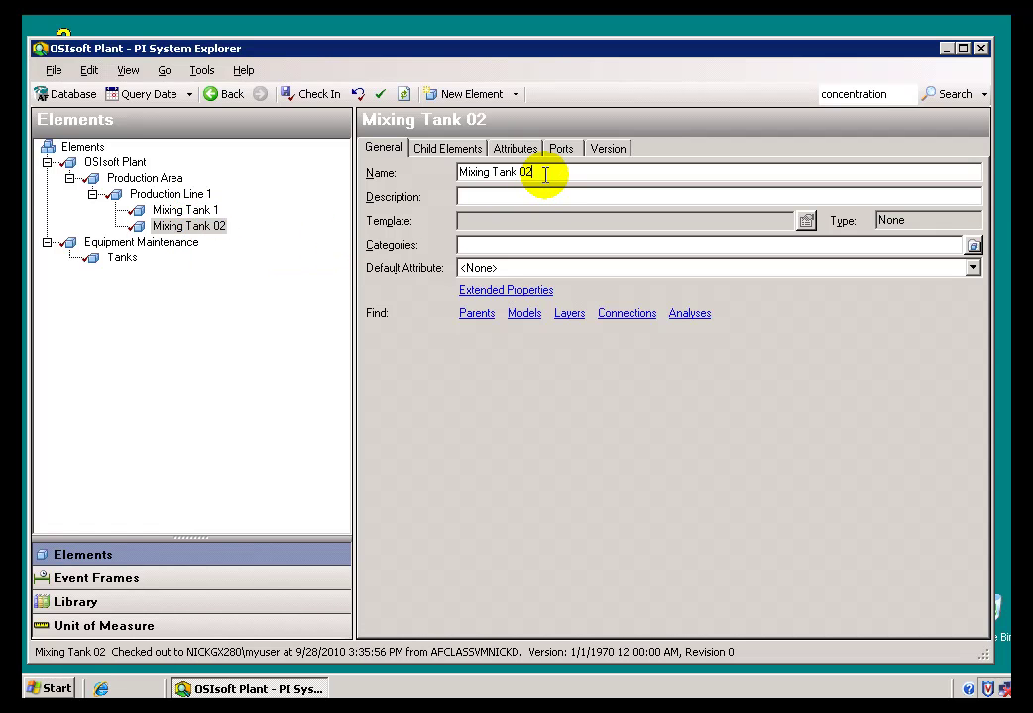
pyautogui.press('BackSpace')
pyautogui.press('BackSpace')
pyautogui.hotkey('ctrl', 'a')
pyautogui.press('BackSpace')
pyautogui.write('So')
pyautogui.write('orage Tank 1')
pyautogui.click(194, 211)
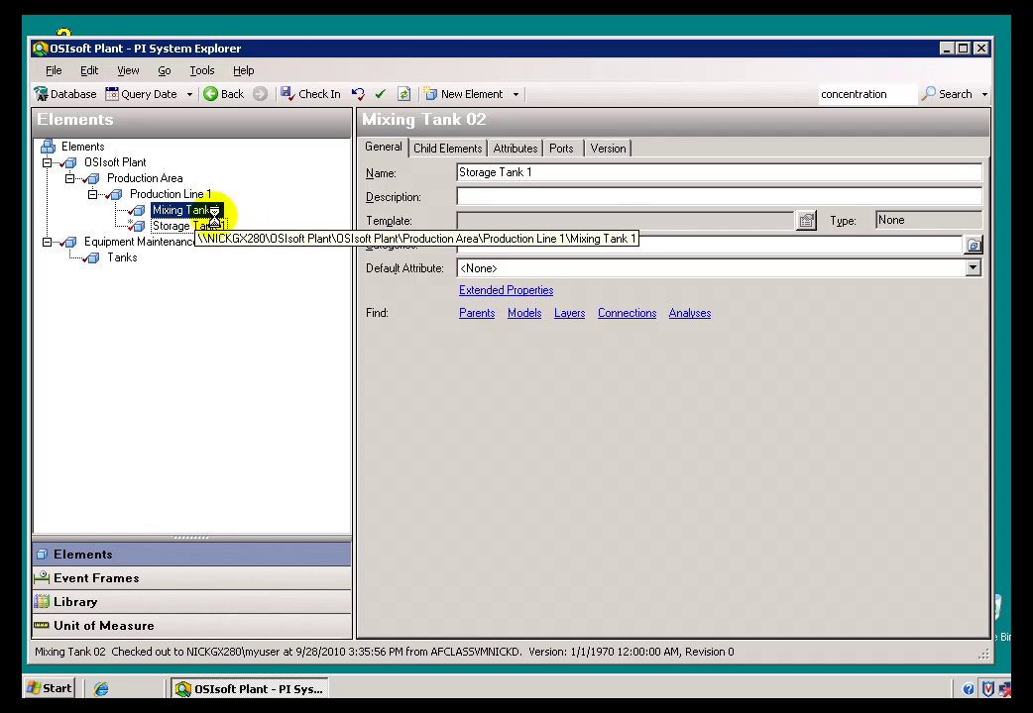
pyautogui.click(119, 260)
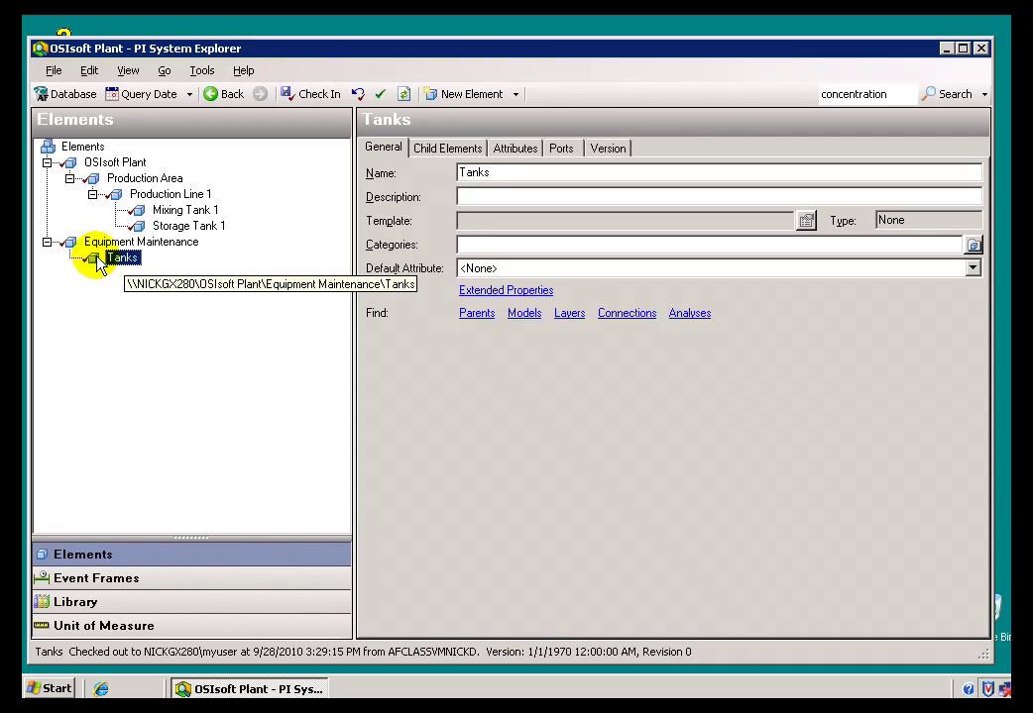
pyautogui.click(119, 260)
# Step: Add an element reference under Tanks pointing to Production Line 1's Mixing Tank 1
pyautogui.rightClick(119, 260)
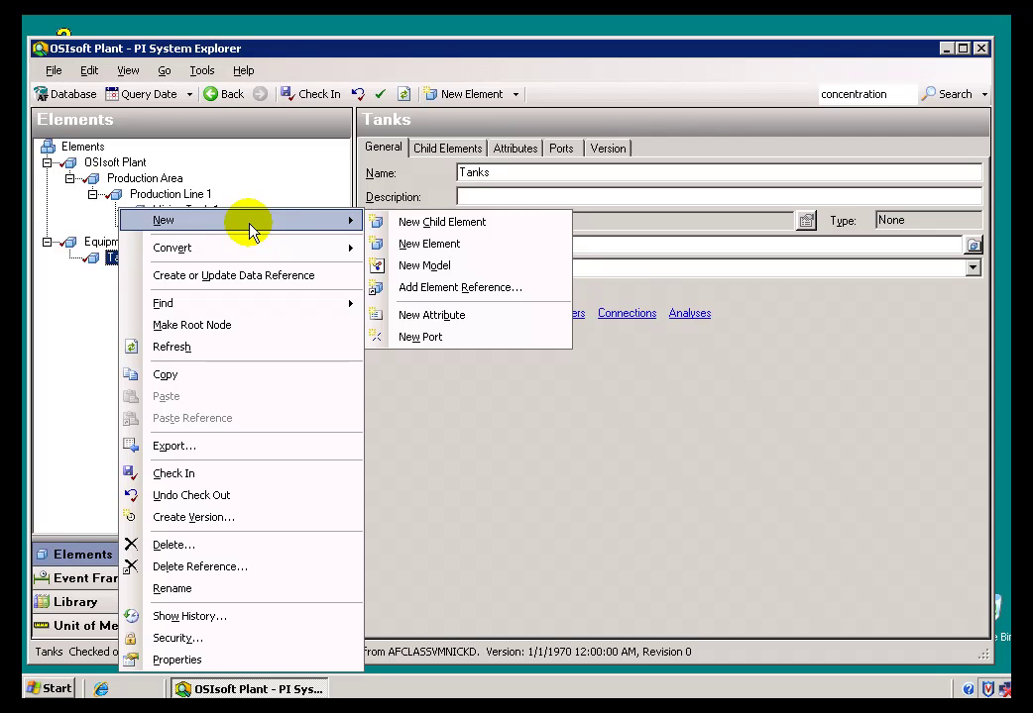
pyautogui.moveTo(237, 220)
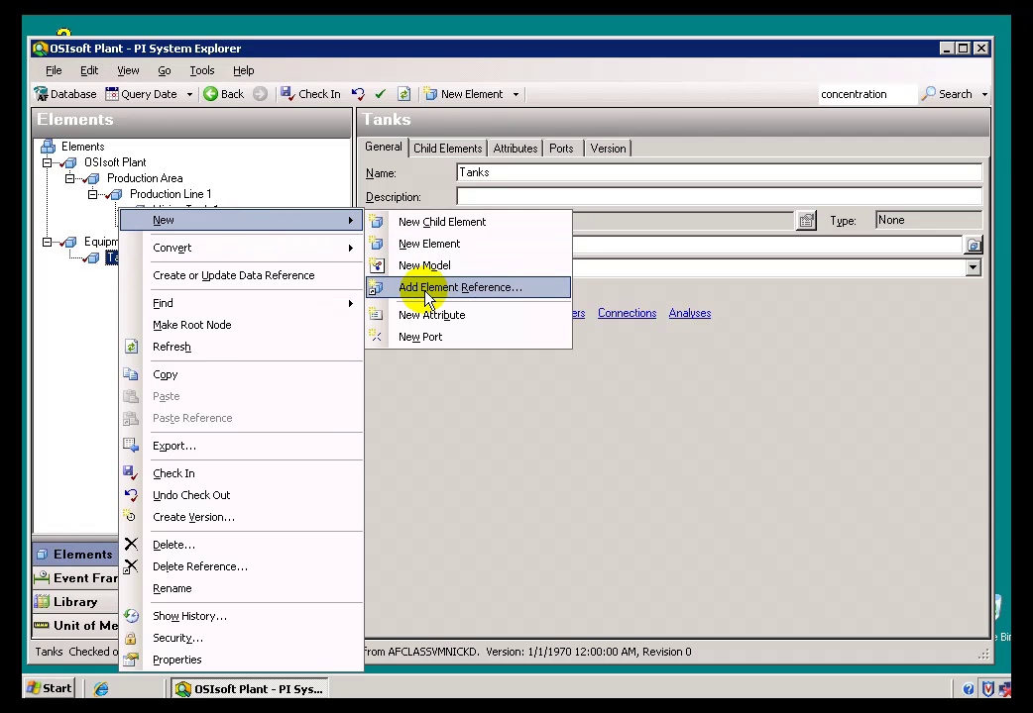
pyautogui.click(426, 289)
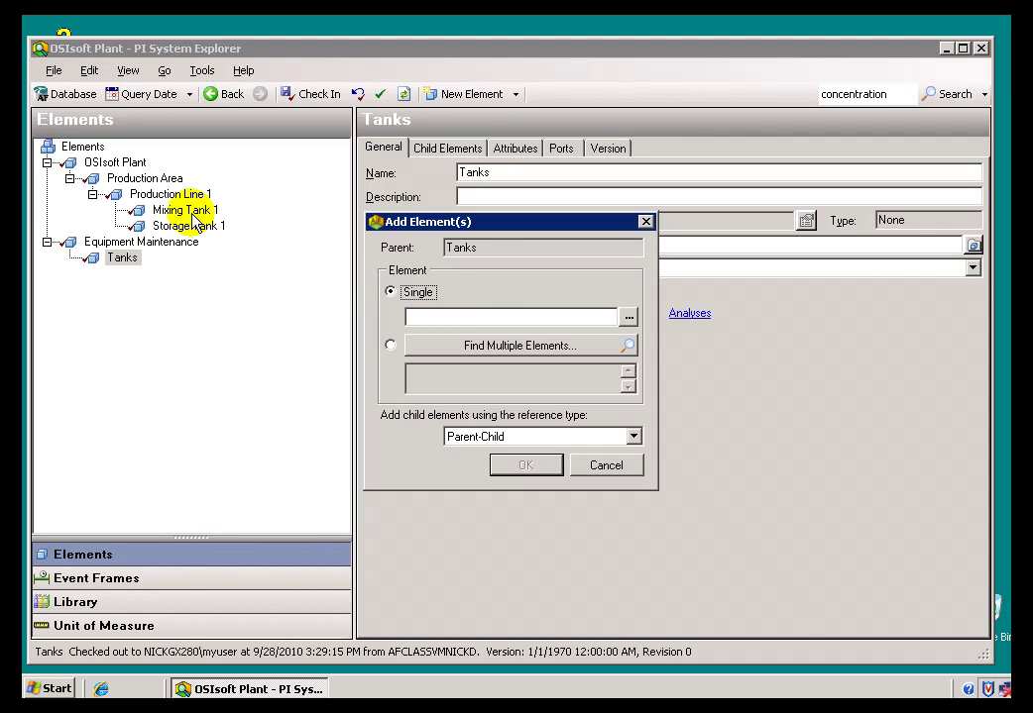
pyautogui.click(627, 319)
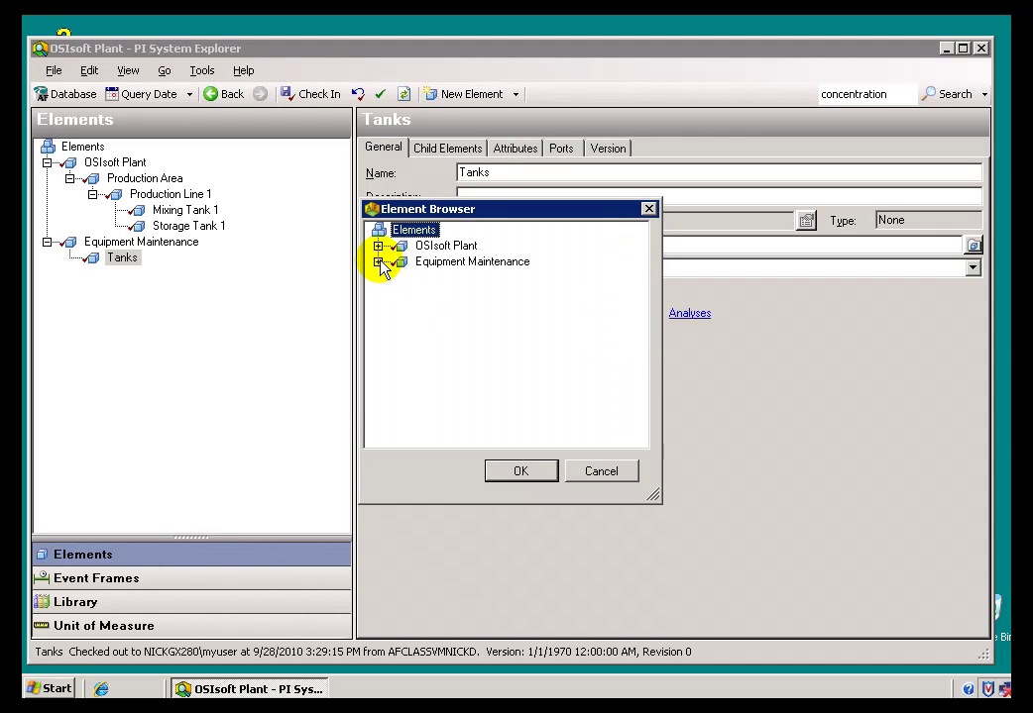
pyautogui.click(378, 246)
pyautogui.click(401, 262)
pyautogui.click(423, 278)
pyautogui.click(501, 293)
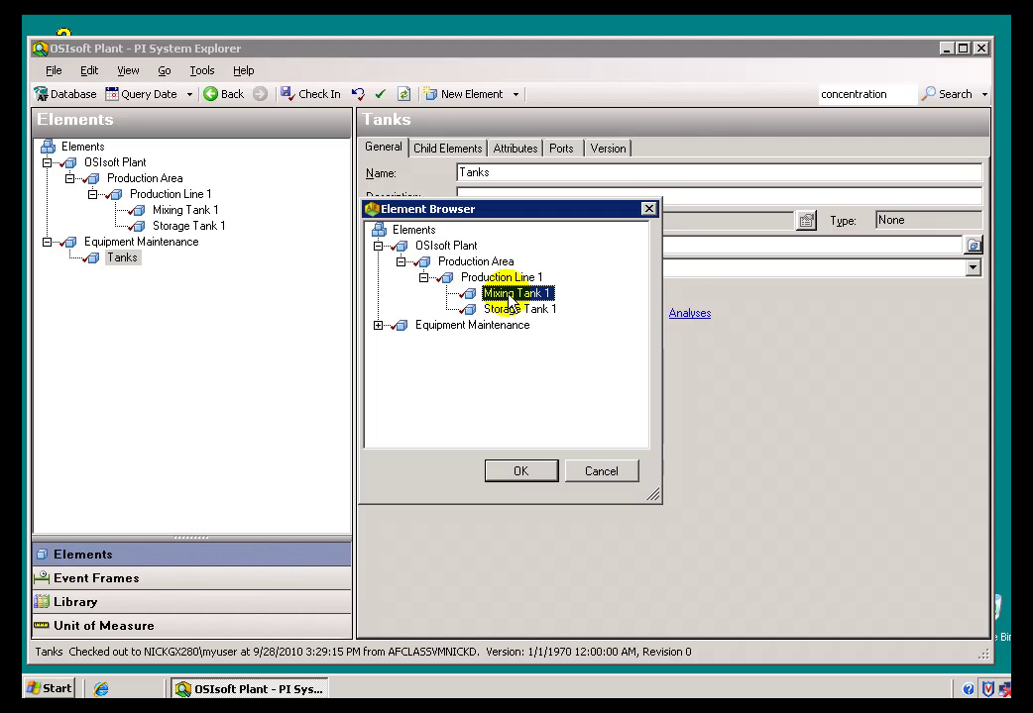
pyautogui.click(516, 462)
pyautogui.click(526, 466)
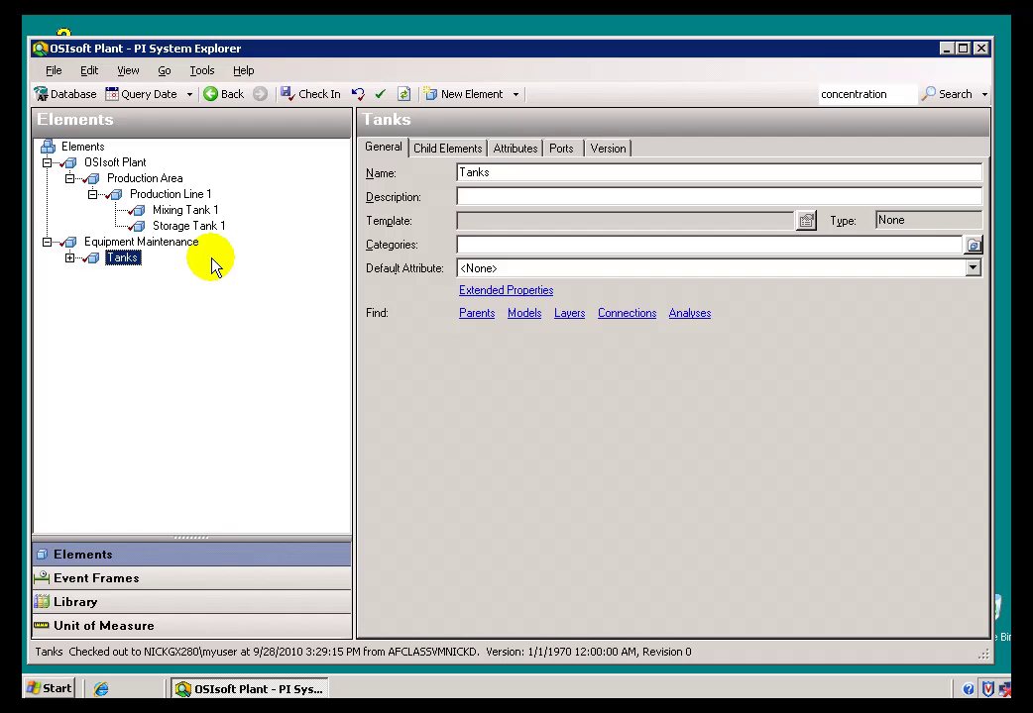
pyautogui.click(69, 259)
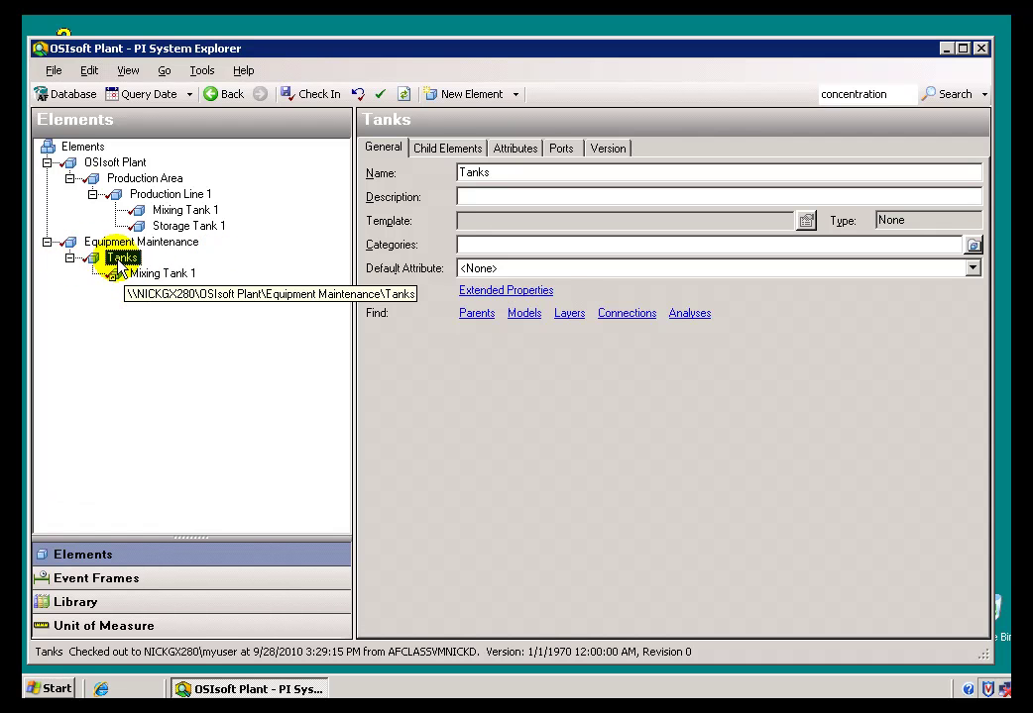
# Step: Reference Storage Tank 1 under Tanks as Parent-Child, then check in all changes
pyautogui.rightClick(115, 258)
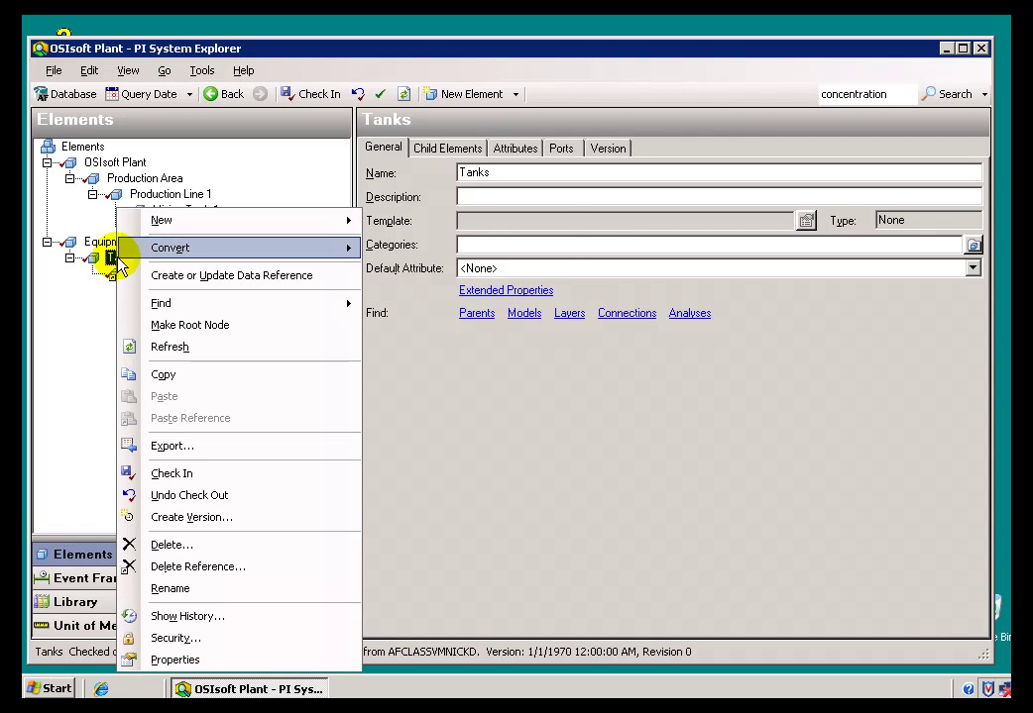
pyautogui.moveTo(238, 220)
pyautogui.click(414, 289)
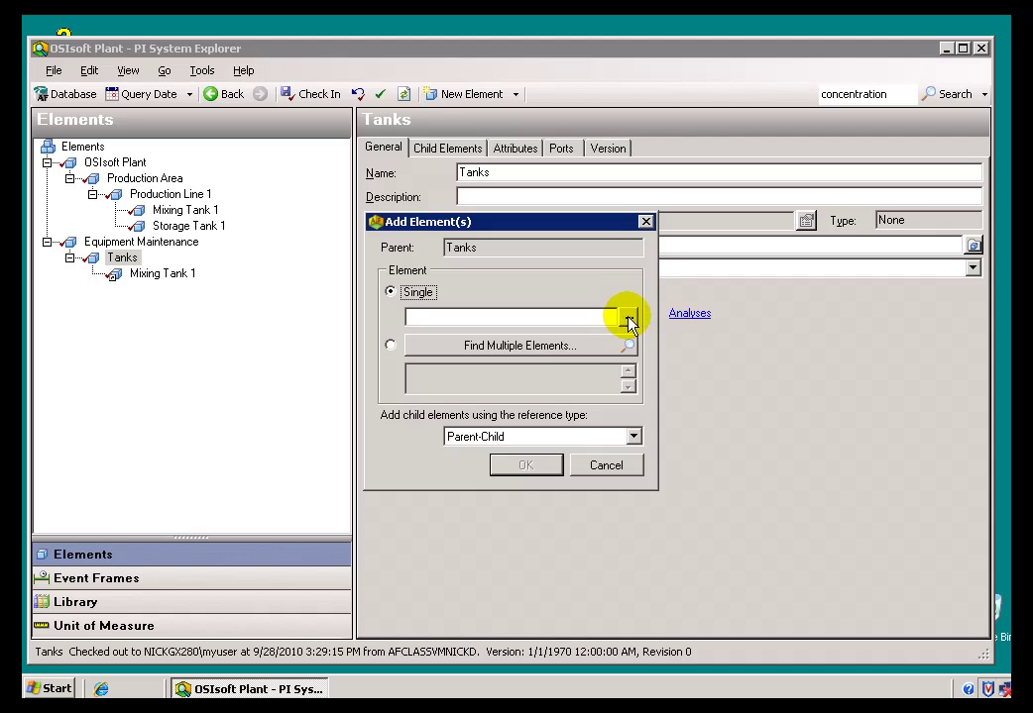
pyautogui.click(628, 317)
pyautogui.click(377, 246)
pyautogui.click(400, 262)
pyautogui.click(423, 277)
pyautogui.click(500, 309)
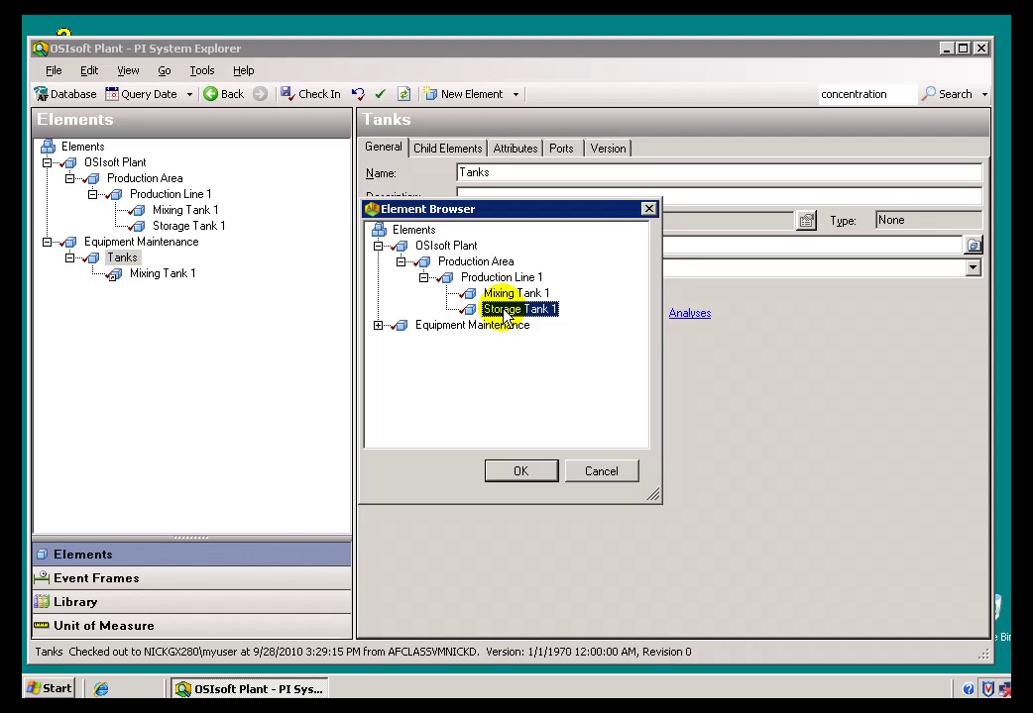
pyautogui.click(512, 474)
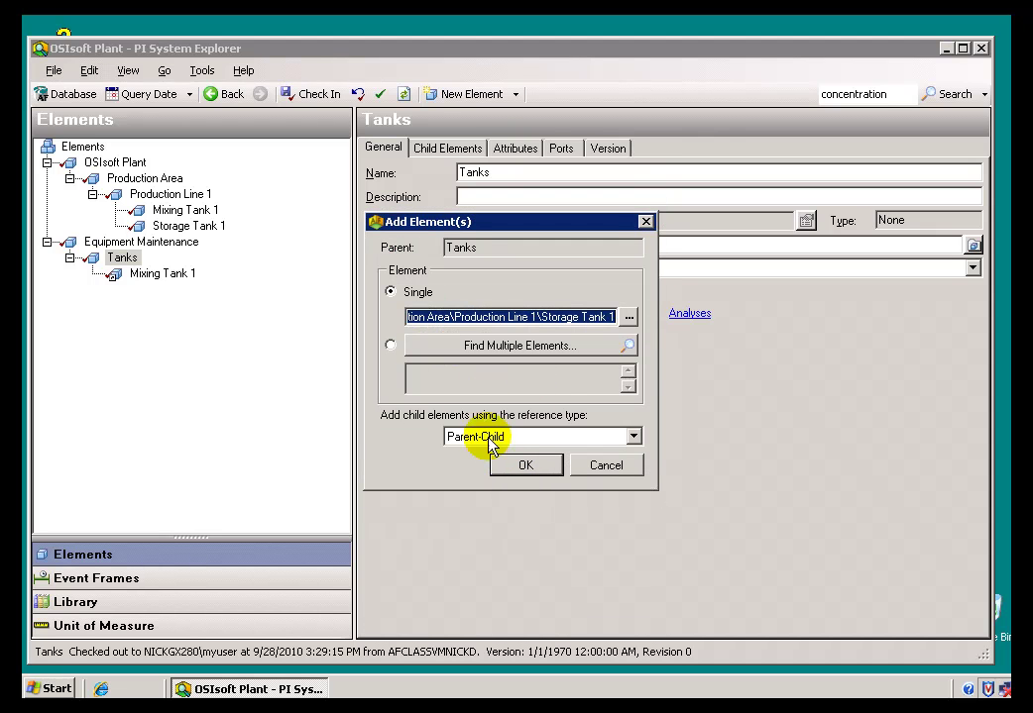
pyautogui.click(526, 443)
pyautogui.click(525, 466)
pyautogui.click(522, 466)
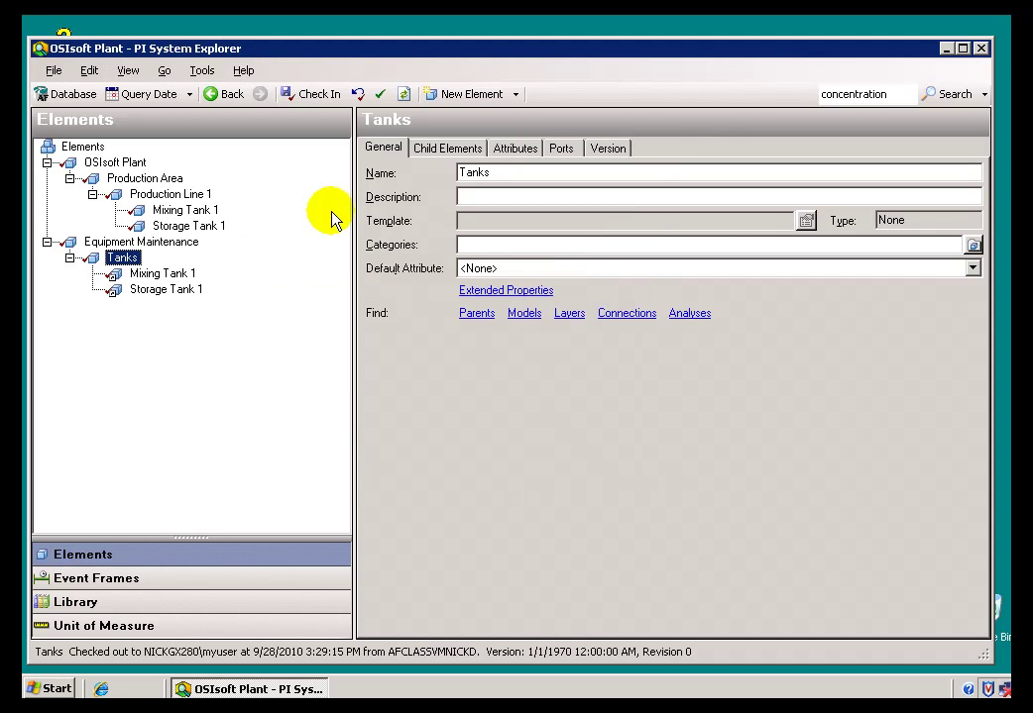
pyautogui.click(303, 96)
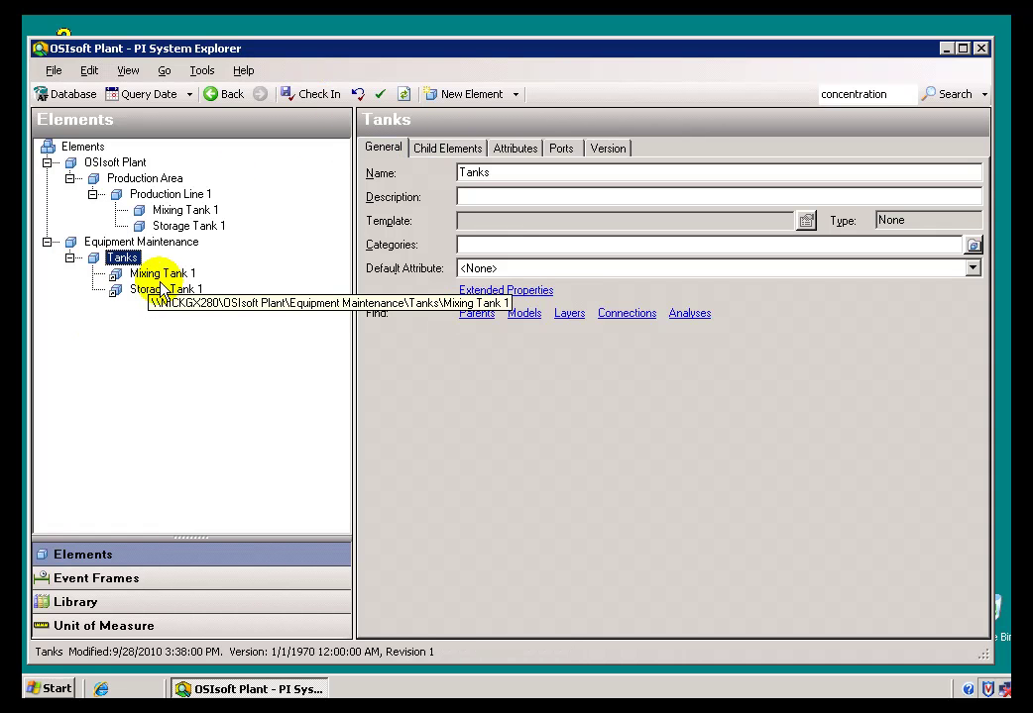